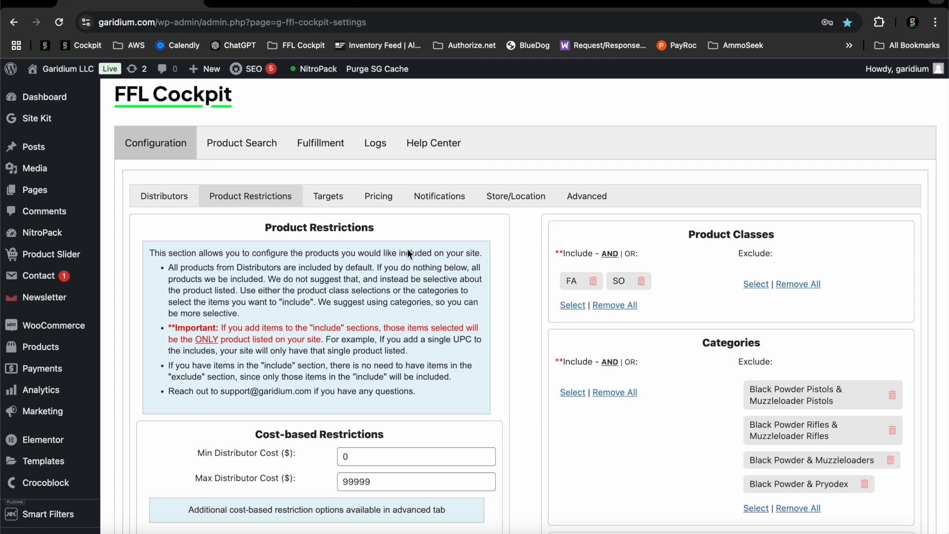
Remove all included product classes and all excluded categories from the product restrictions
scroll(408, 254, "down", 3)
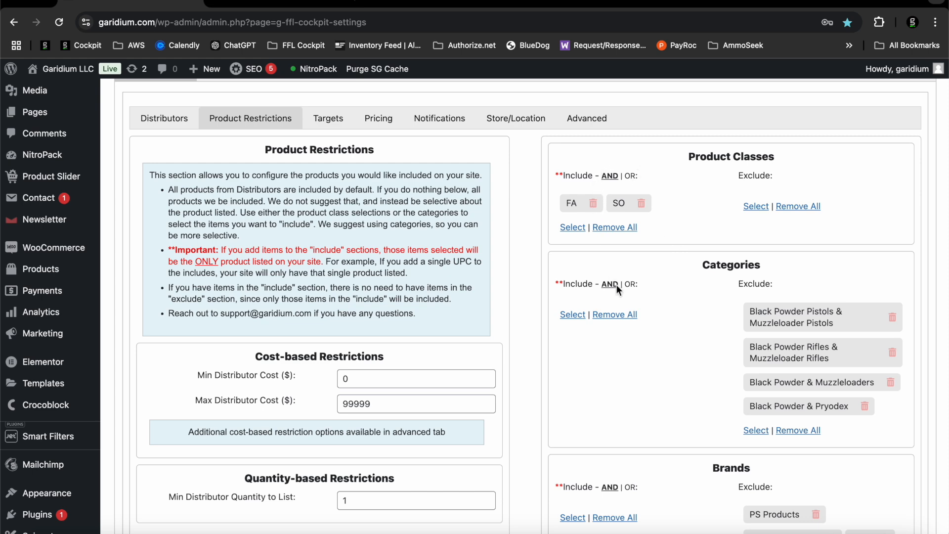
left_click(619, 227)
key("Return")
left_click(815, 427)
key("Return")
Remove all excluded brands from the product restrictions
scroll(809, 428, "down", 5)
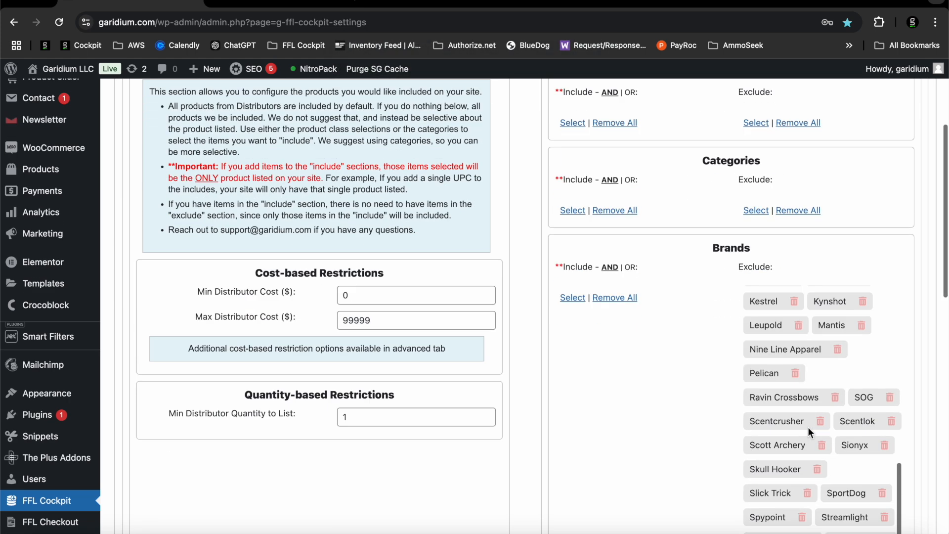
scroll(808, 427, "down", 8)
left_click(797, 440)
key("Return")
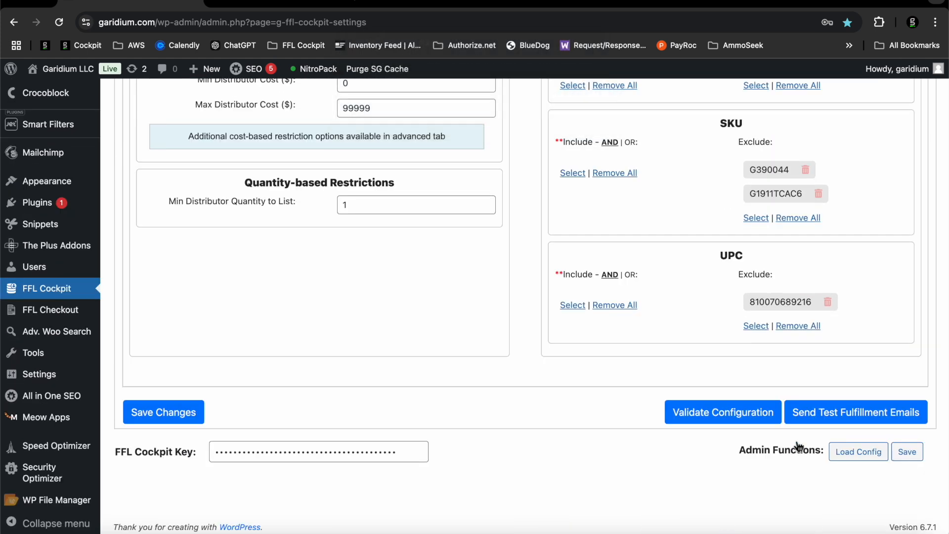
Remove all excluded UPCs and all excluded SKUs from the product restrictions
left_click(800, 325)
key("Return")
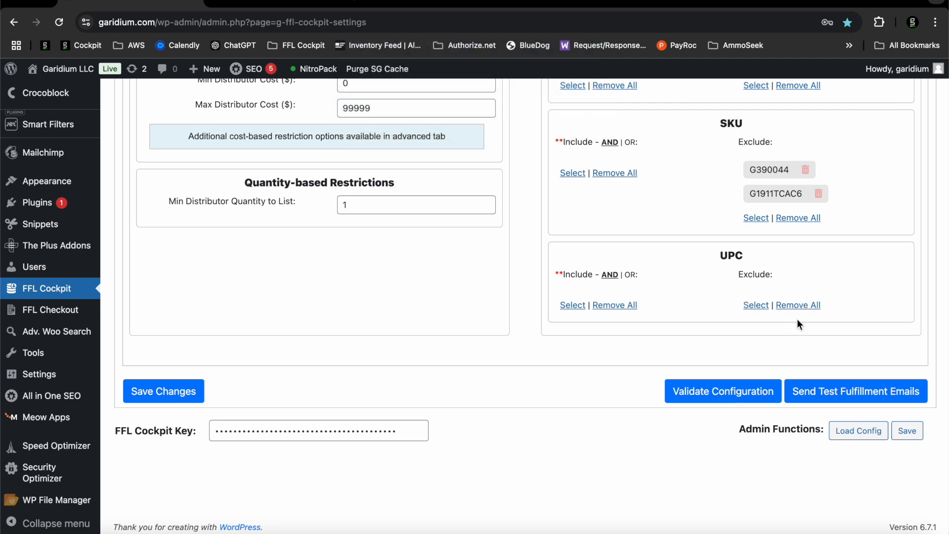
left_click(797, 218)
key("Return")
scroll(795, 225, "up", 10)
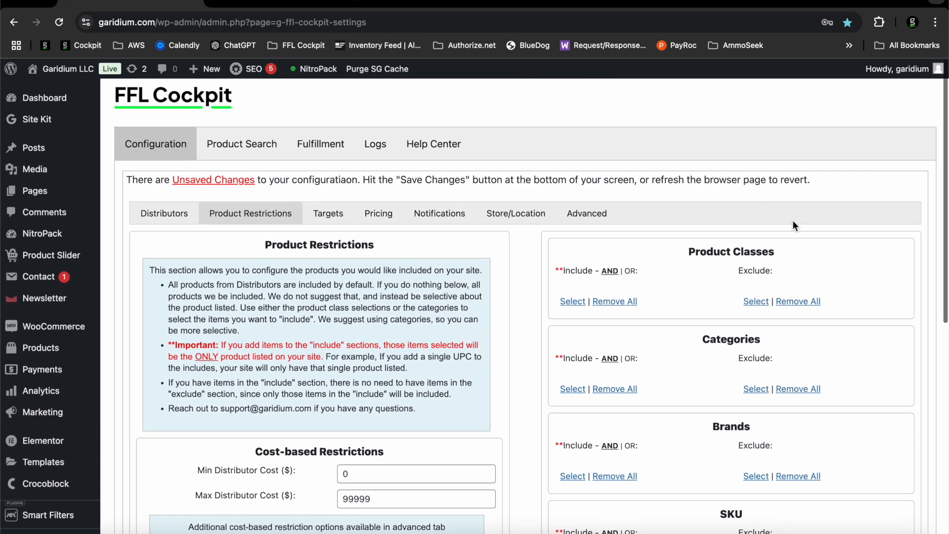
Examine the include and exclude options of each restriction section and the important note about "include" selections
scroll(793, 220, "down", 3)
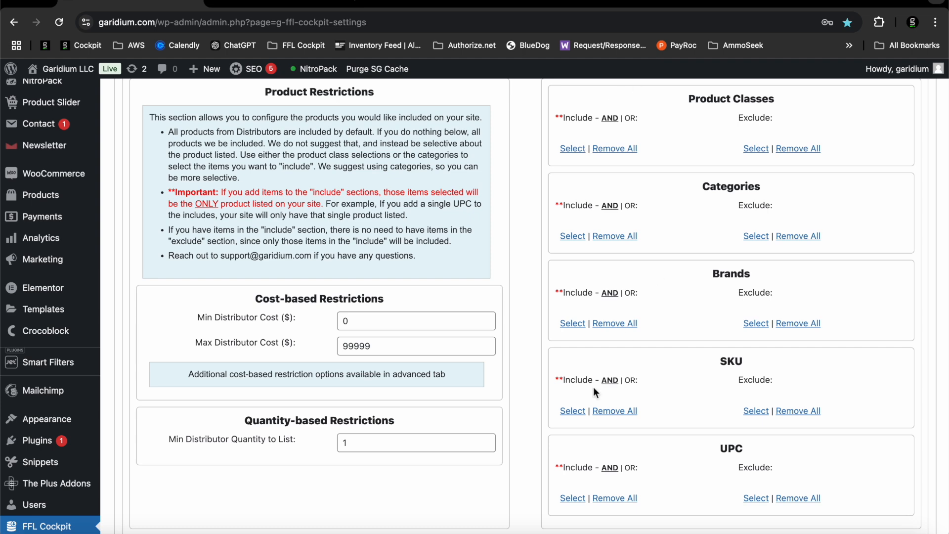
scroll(556, 283, "up", 2)
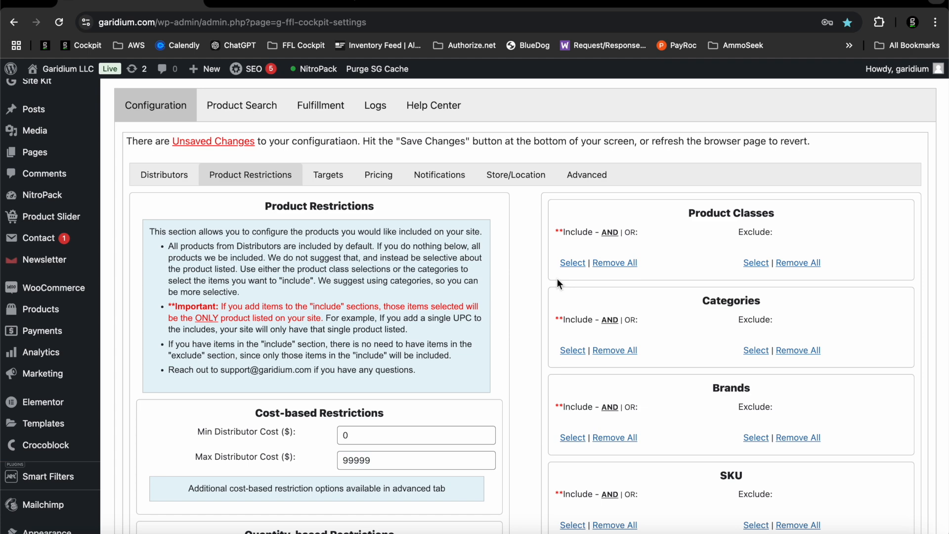
scroll(531, 276, "down", 2)
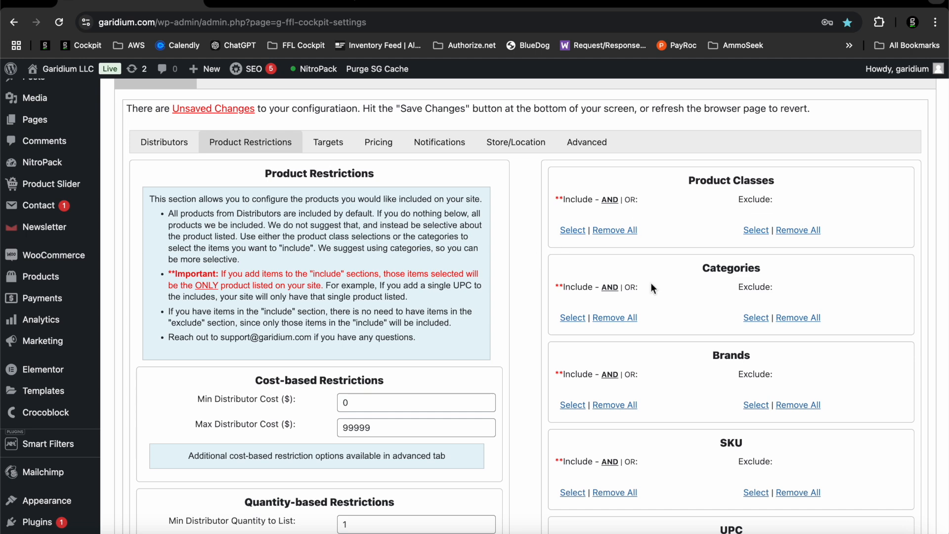
scroll(650, 283, "down", 5)
scroll(651, 287, "up", 5)
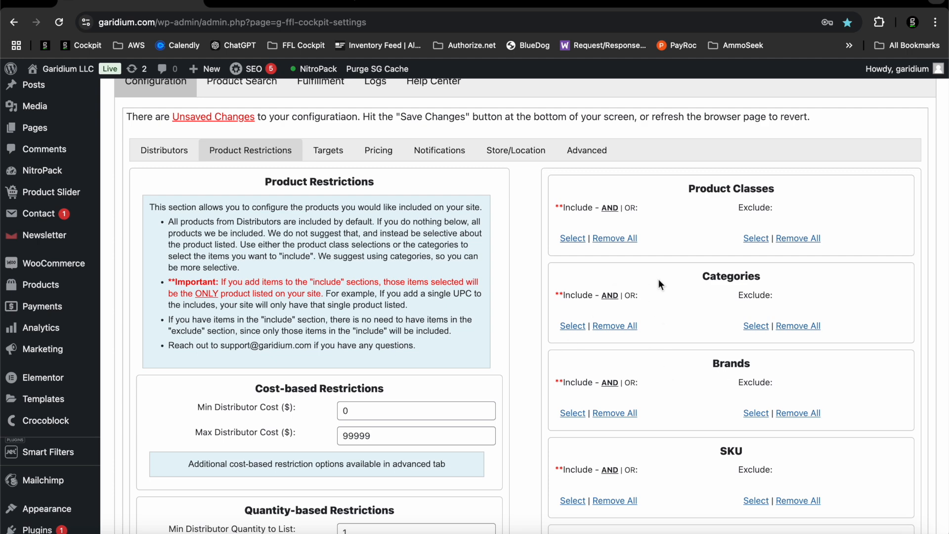
scroll(659, 284, "down", 3)
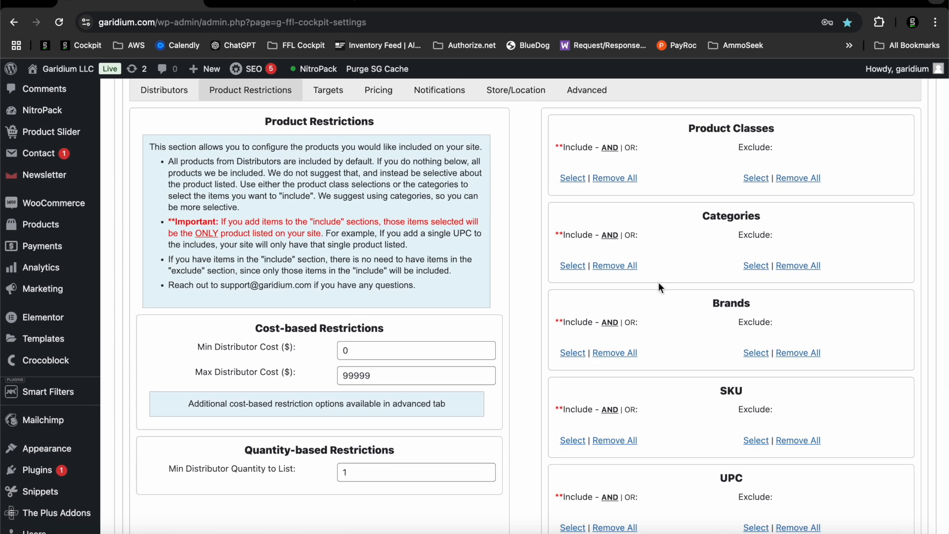
scroll(659, 282, "up", 3)
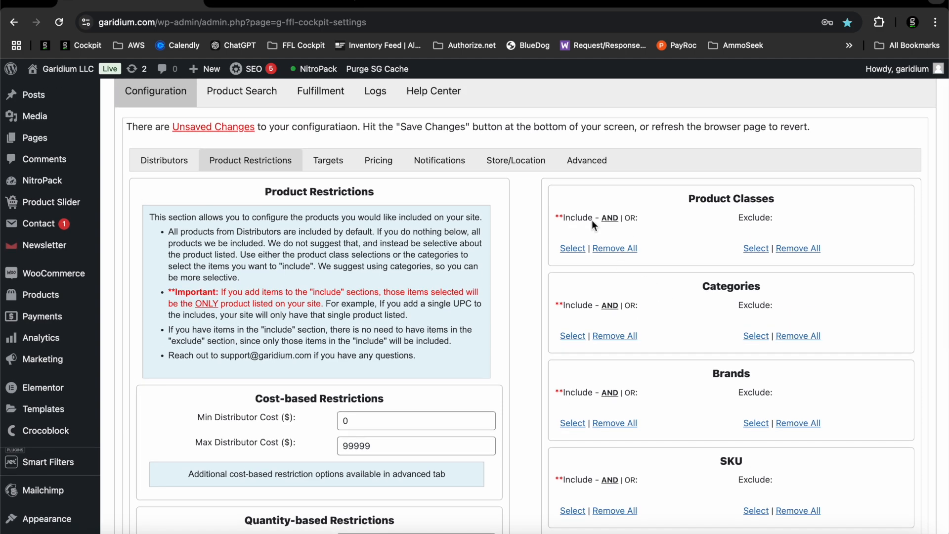
left_click_drag(170, 292, 321, 303)
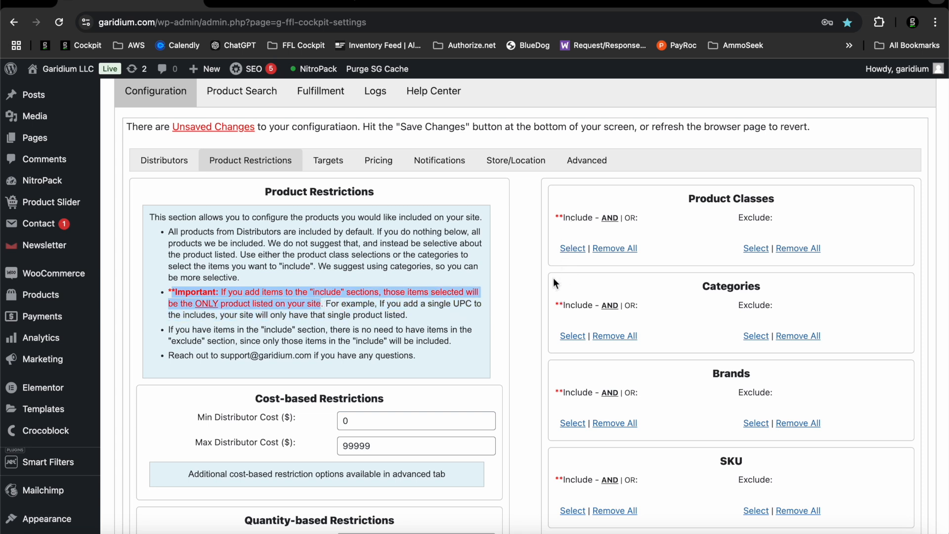
left_click(524, 264)
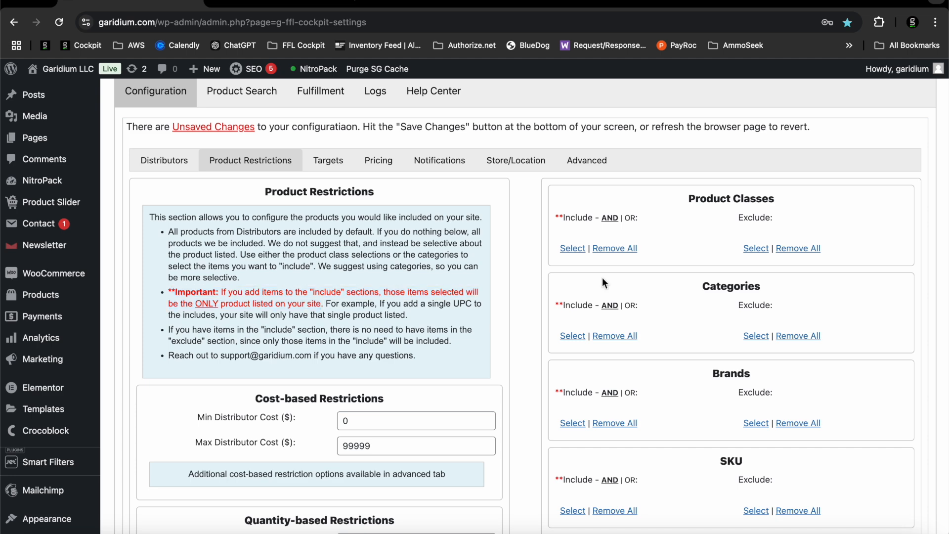
left_click(573, 248)
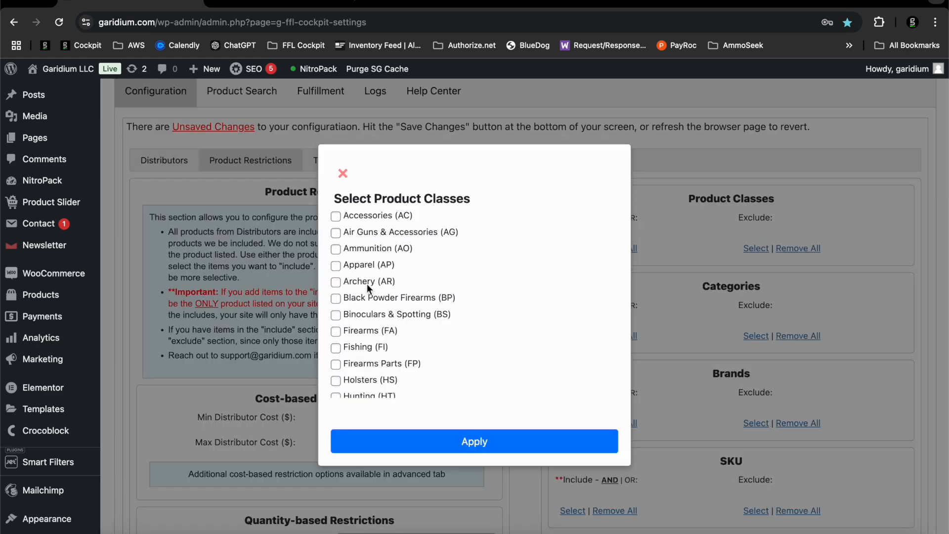
scroll(368, 288, "down", 1)
left_click(353, 341)
left_click(408, 438)
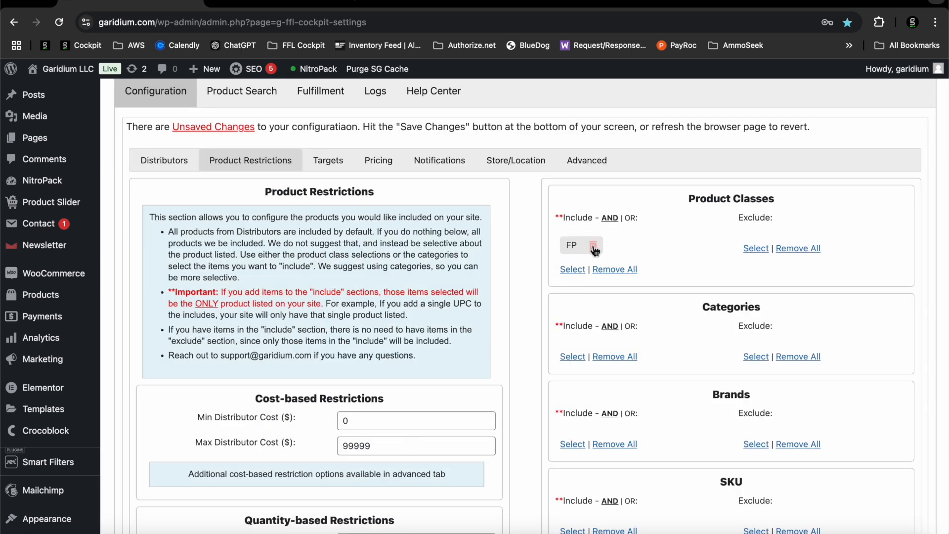
left_click(595, 251)
Add Firearms (FA) to the included product classes
left_click(567, 249)
left_click(360, 331)
left_click(408, 441)
scroll(553, 227, "down", 10)
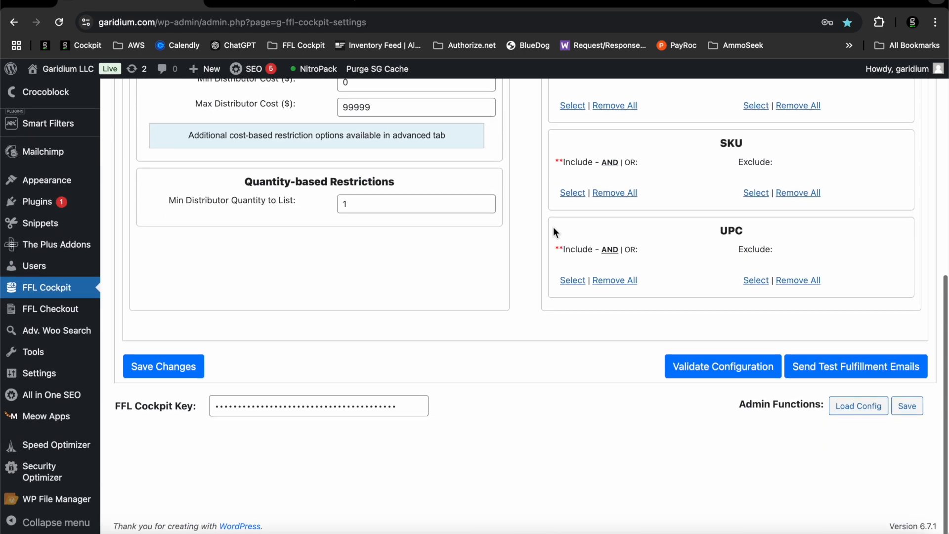
scroll(553, 227, "up", 10)
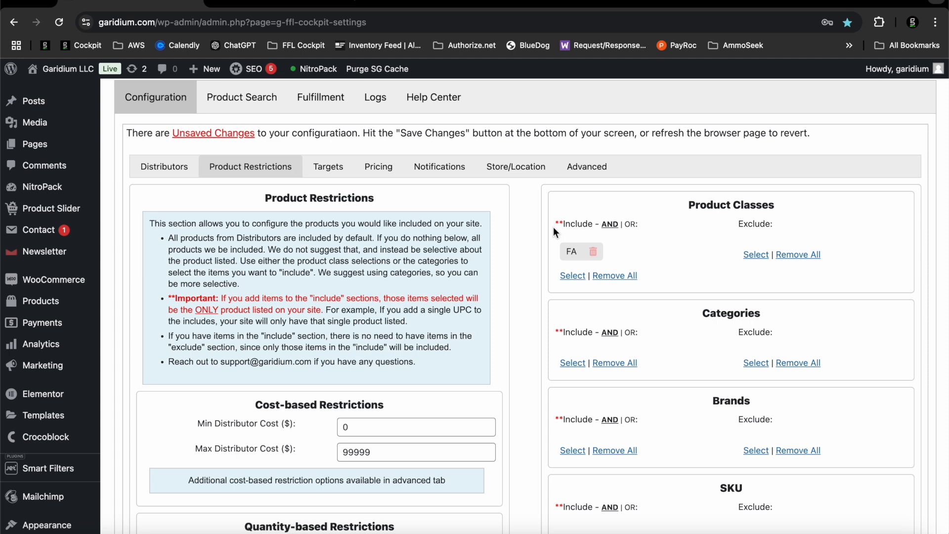
scroll(554, 228, "down", 2)
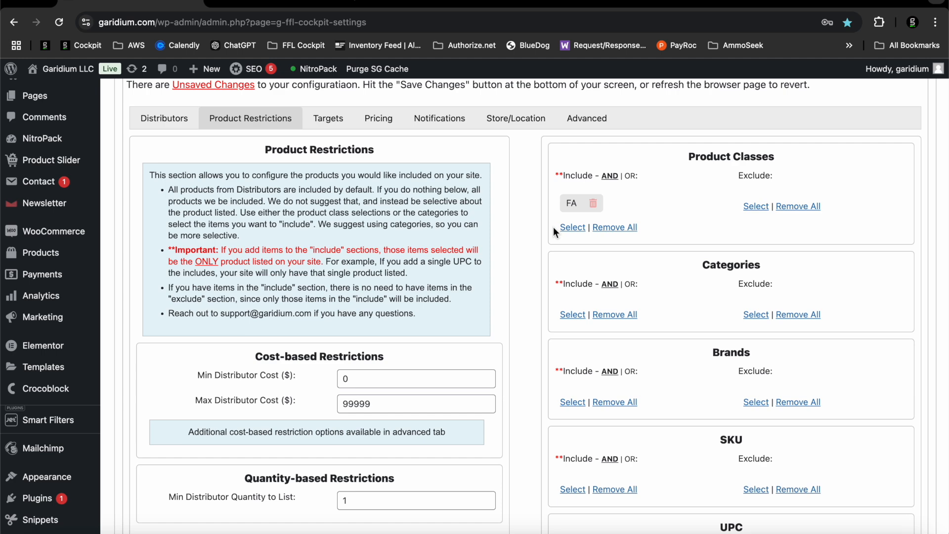
Add Red Dots Sights to the included categories
left_click(571, 313)
scroll(419, 298, "down", 5)
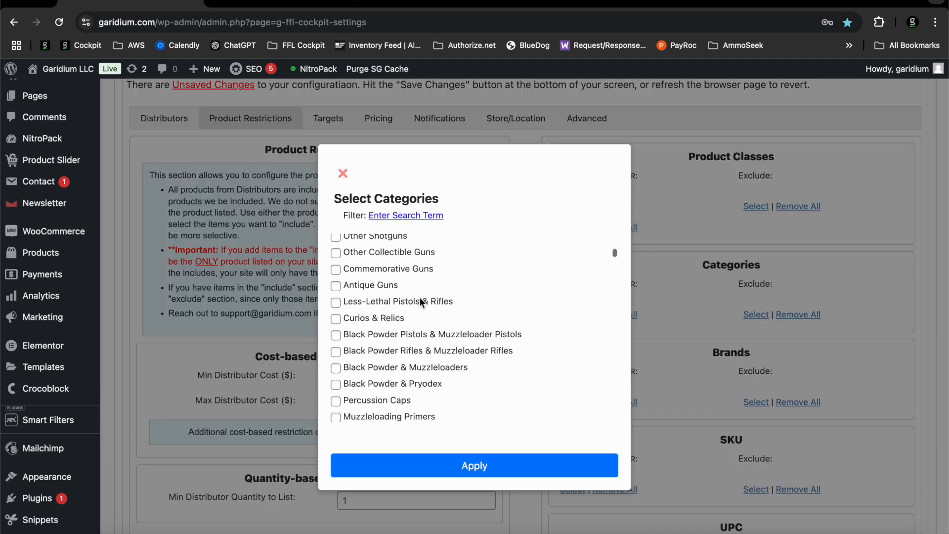
scroll(419, 298, "down", 10)
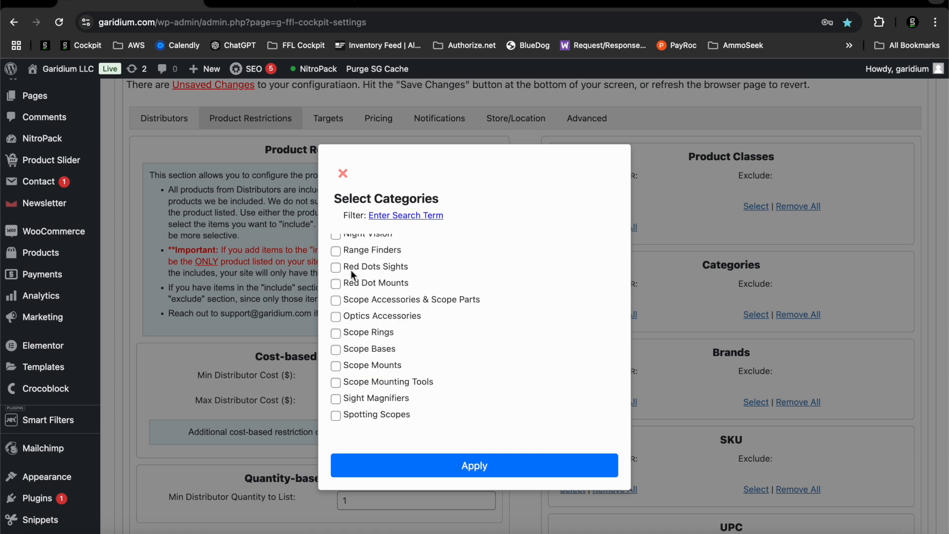
left_click(336, 269)
left_click(445, 473)
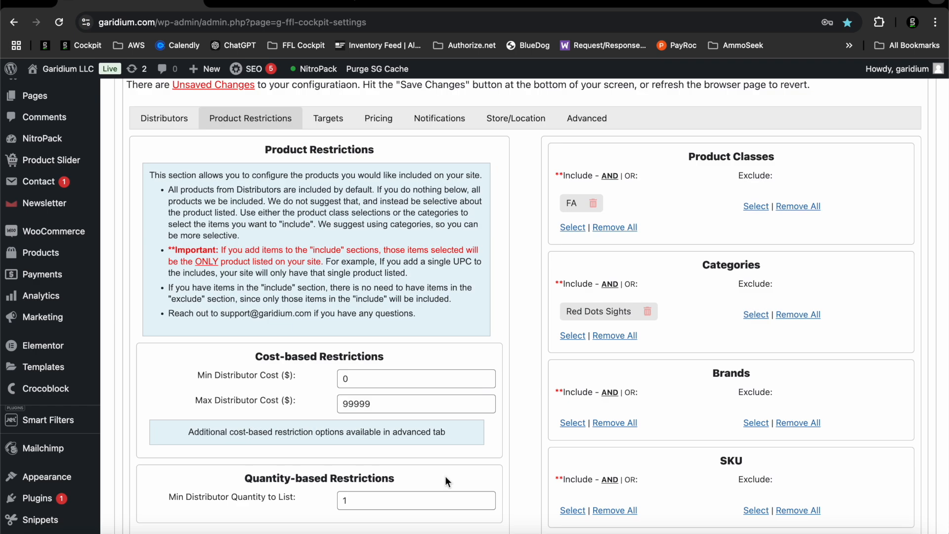
Remove Red Dots Sights from the included categories
scroll(540, 278, "down", 2)
scroll(540, 279, "up", 4)
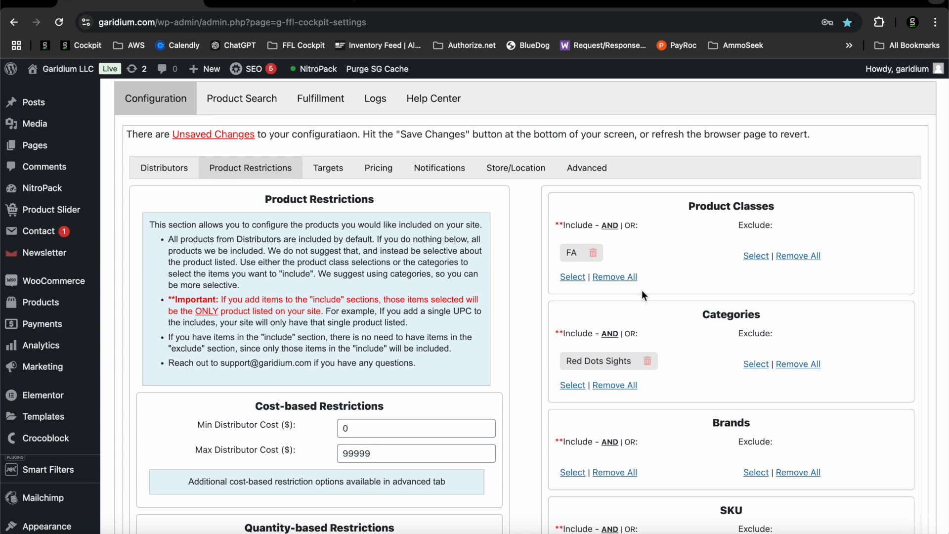
left_click(626, 226)
left_click(647, 361)
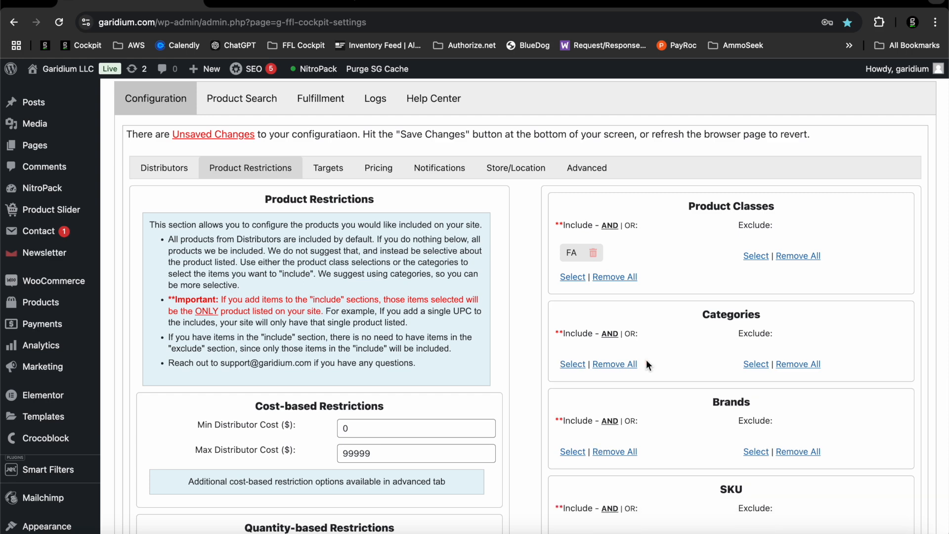
scroll(584, 205, "down", 4)
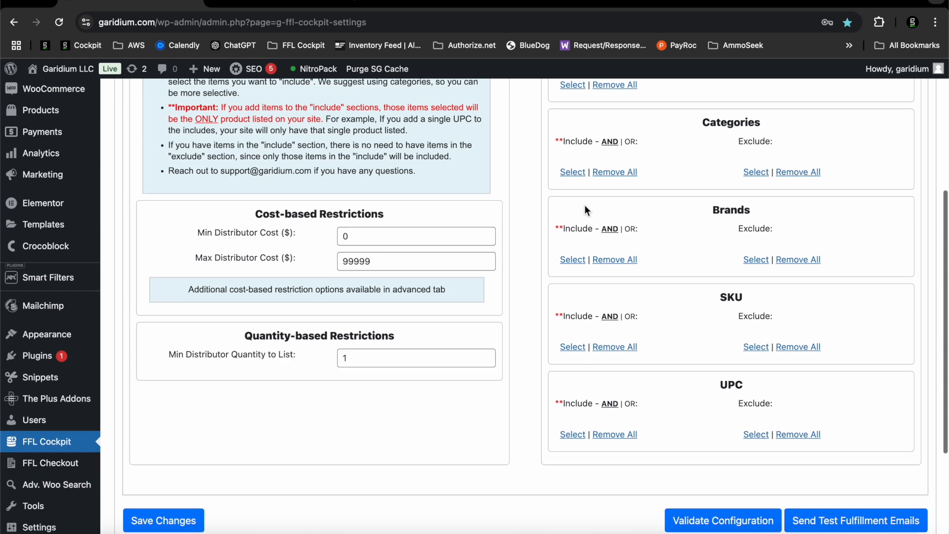
scroll(584, 205, "down", 3)
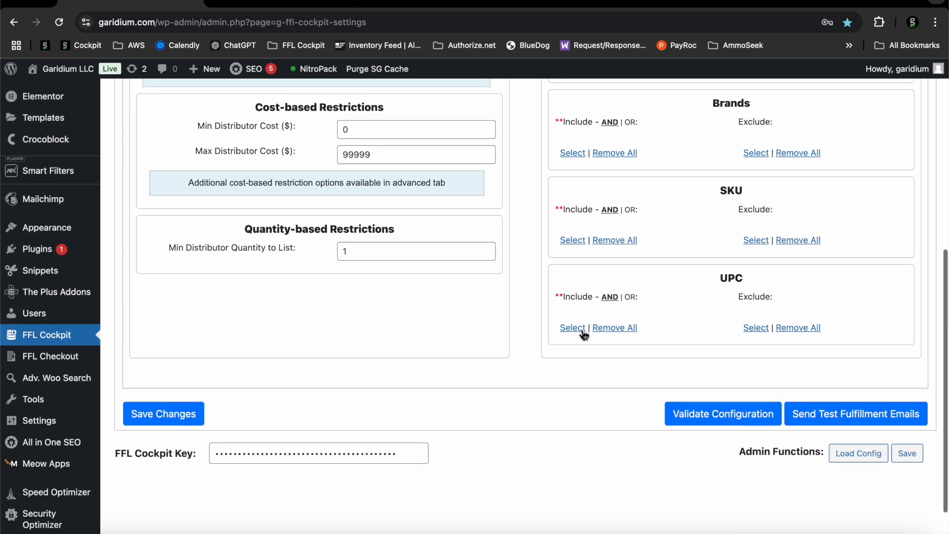
left_click(580, 330)
type("1234")
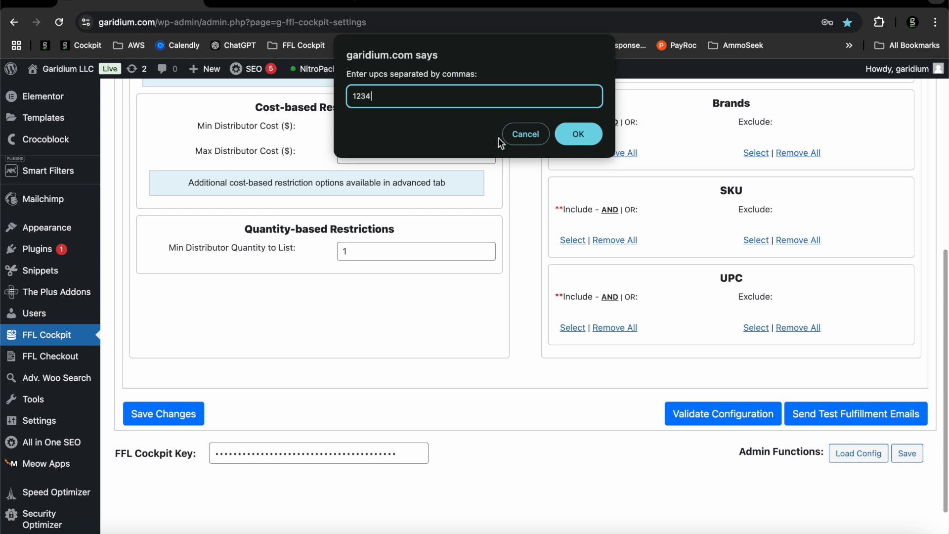
type("234134\\45")
key("Return")
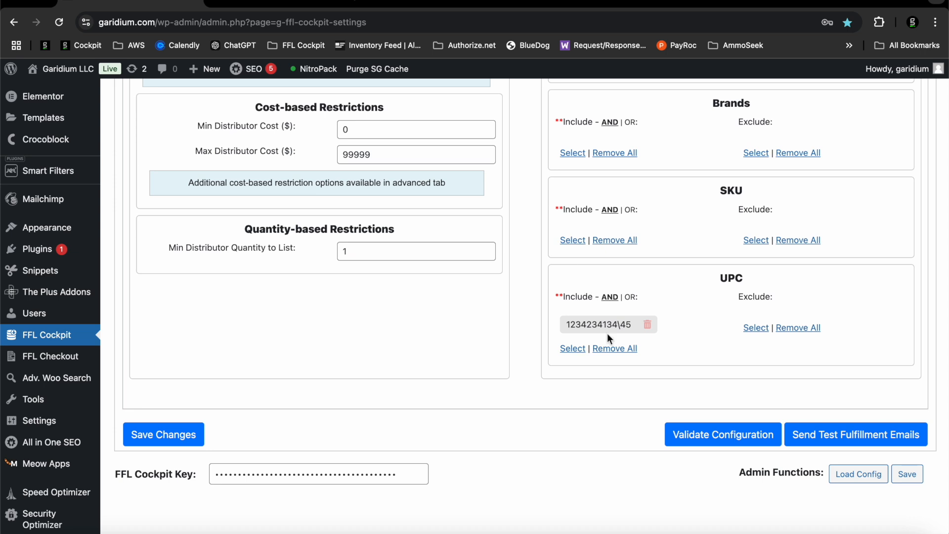
Remove the sample entry from the included UPCs and Firearms (FA) from the included product classes
scroll(682, 191, "up", 3)
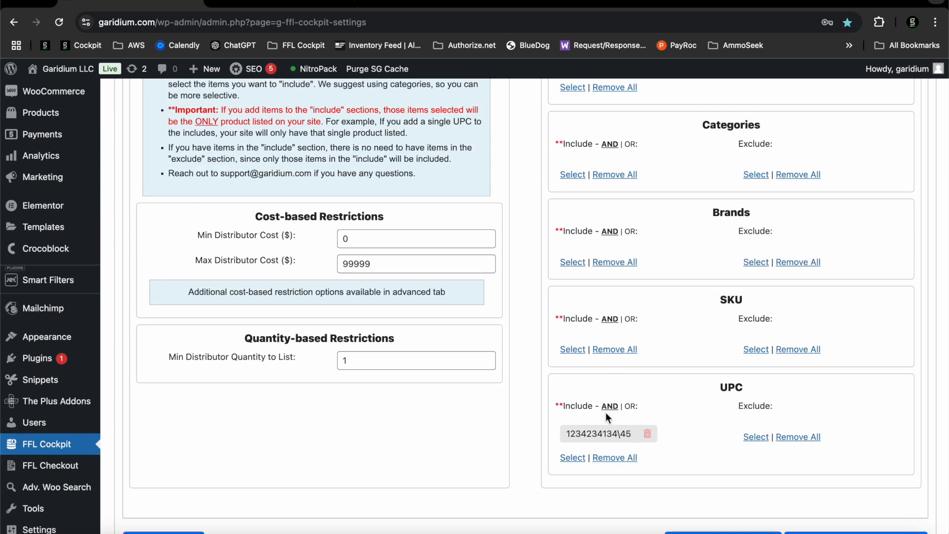
scroll(606, 415, "up", 5)
scroll(606, 415, "down", 2)
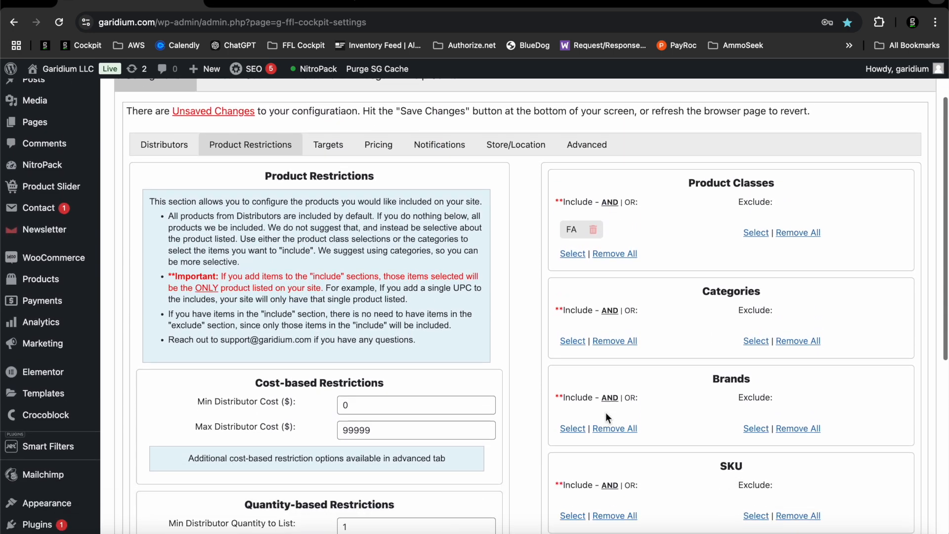
scroll(586, 352, "down", 5)
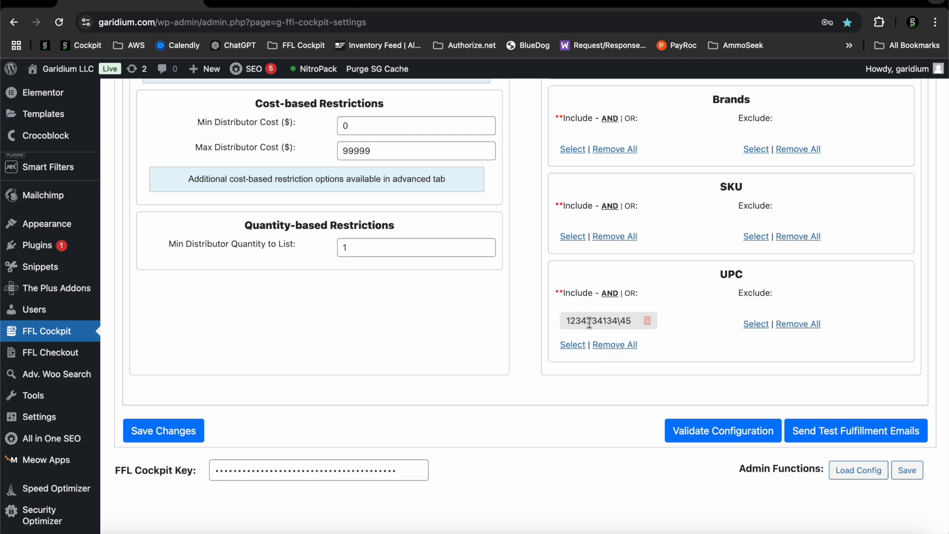
scroll(594, 323, "up", 7)
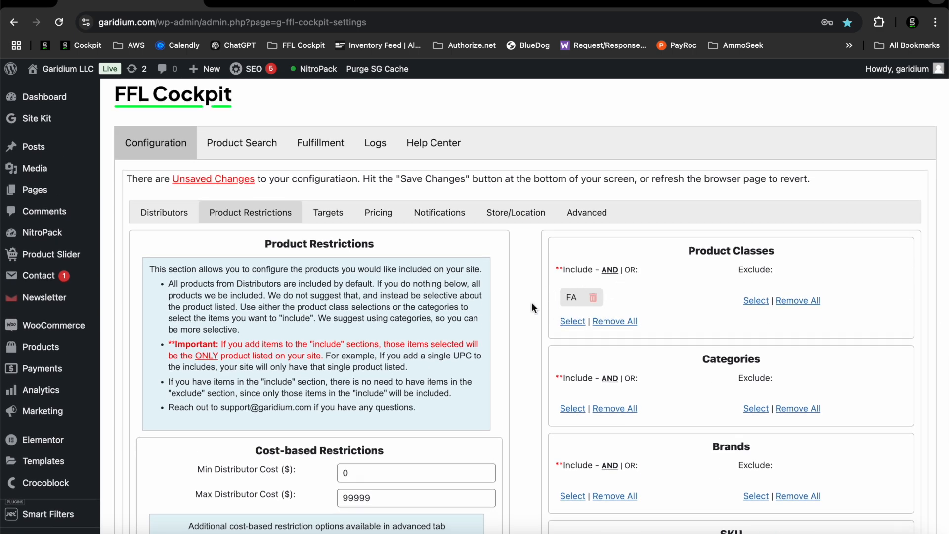
scroll(532, 303, "down", 7)
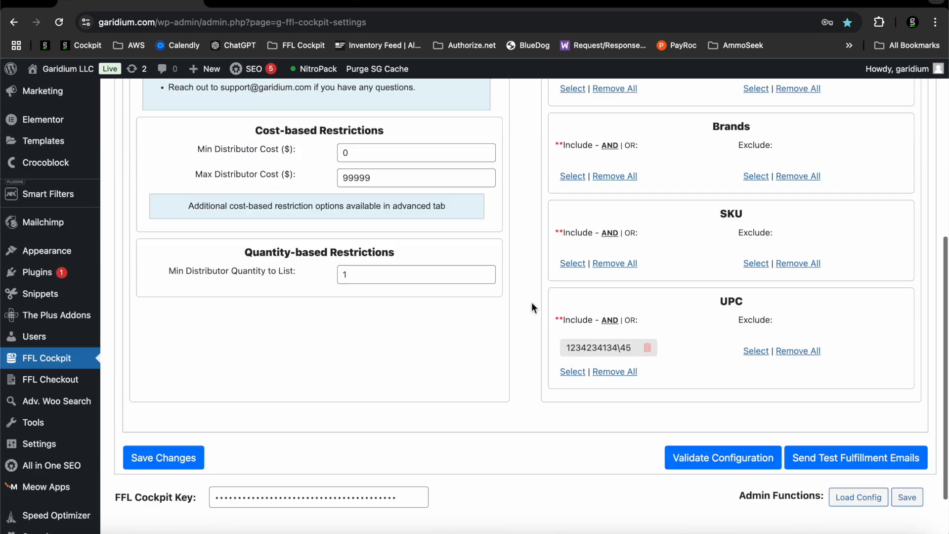
left_click(647, 340)
scroll(651, 341, "up", 7)
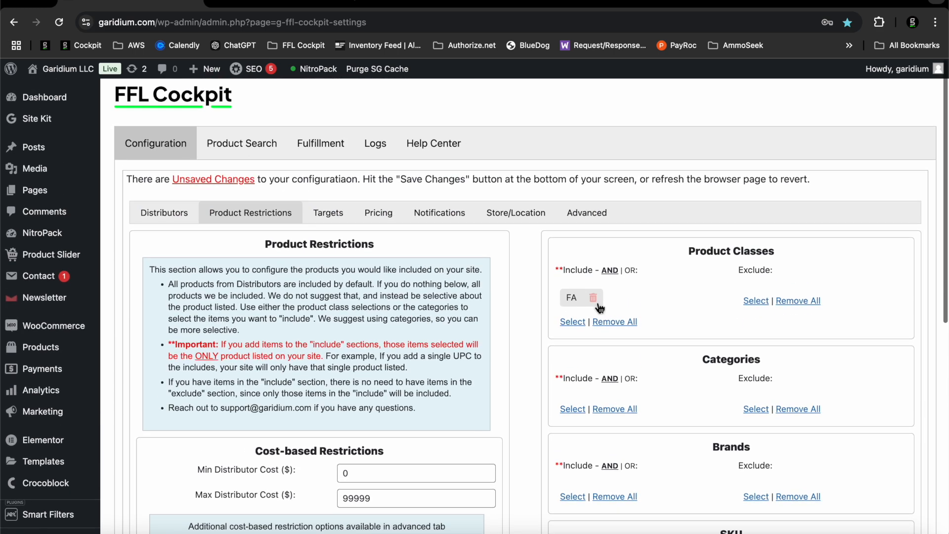
left_click(594, 298)
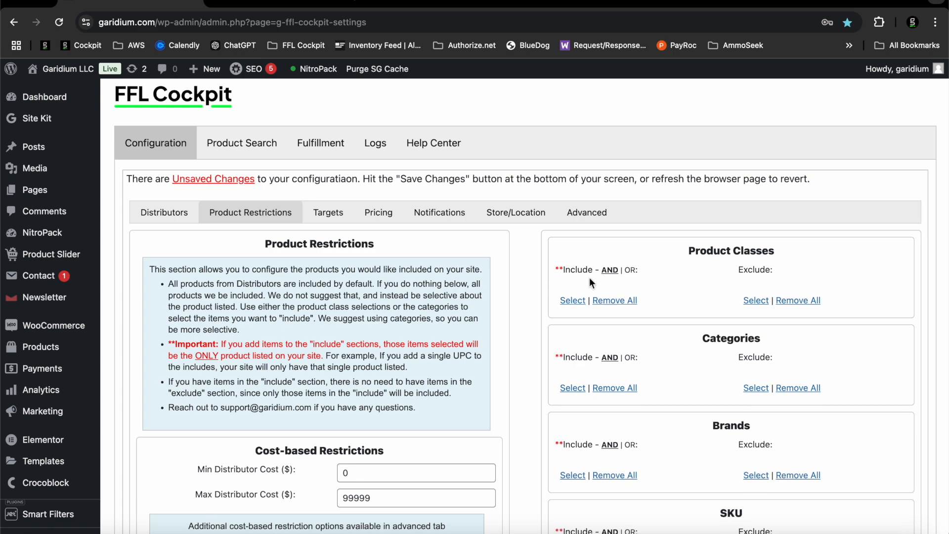
scroll(595, 393, "down", 4)
scroll(595, 393, "up", 4)
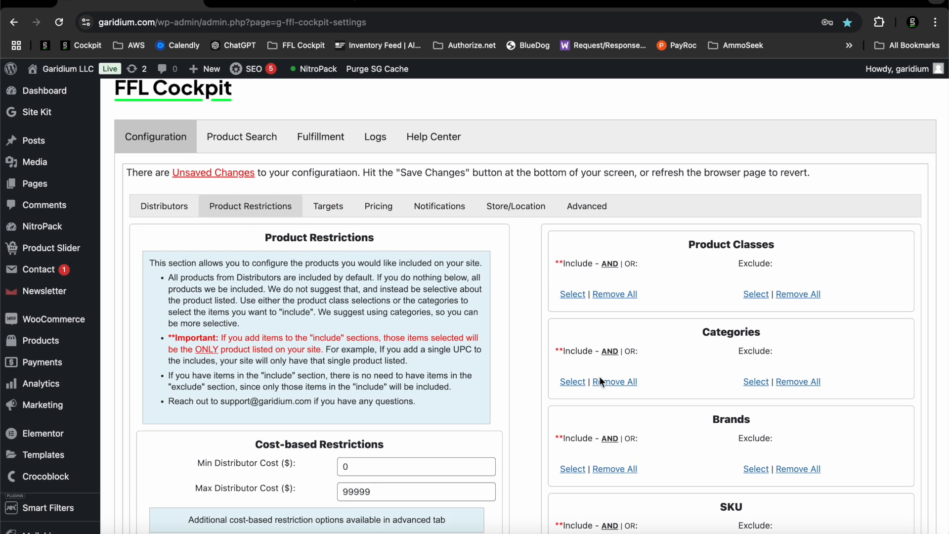
Add the AR, AK, Semi Auto, Bolt Action, Lever Action, Pump Action, Single Shot and Short Barrel (SBR) rifle categories to the included categories
left_click(573, 383)
left_click(339, 243)
left_click(339, 258)
left_click(340, 273)
left_click(338, 291)
left_click(338, 307)
left_click(339, 323)
left_click(338, 340)
left_click(338, 356)
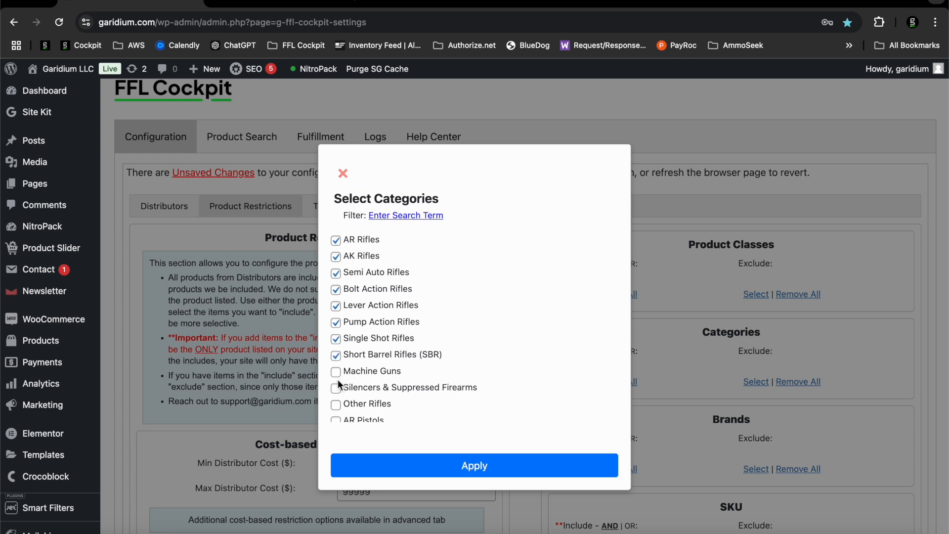
left_click(393, 465)
Review the included rifle categories alongside the product class, brand, SKU and UPC restriction sections
scroll(547, 391, "down", 3)
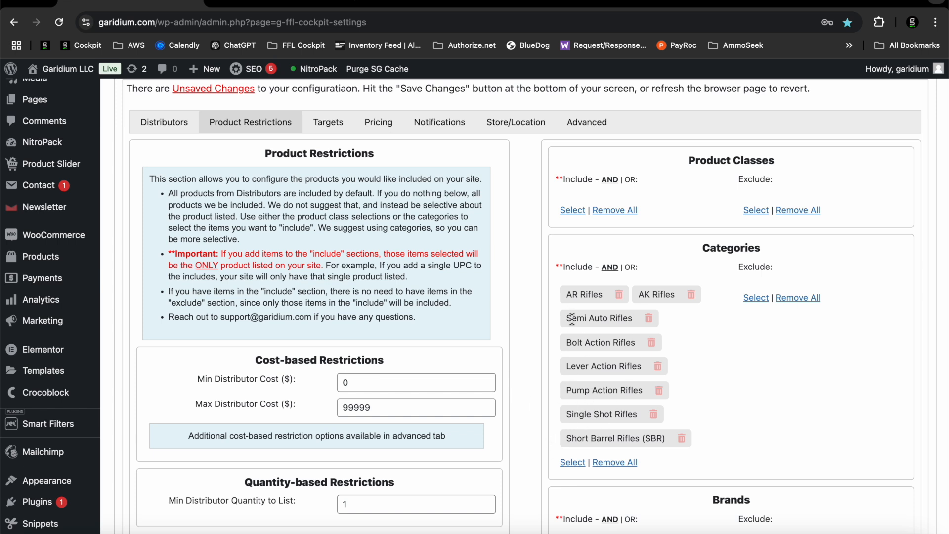
scroll(540, 326, "down", 3)
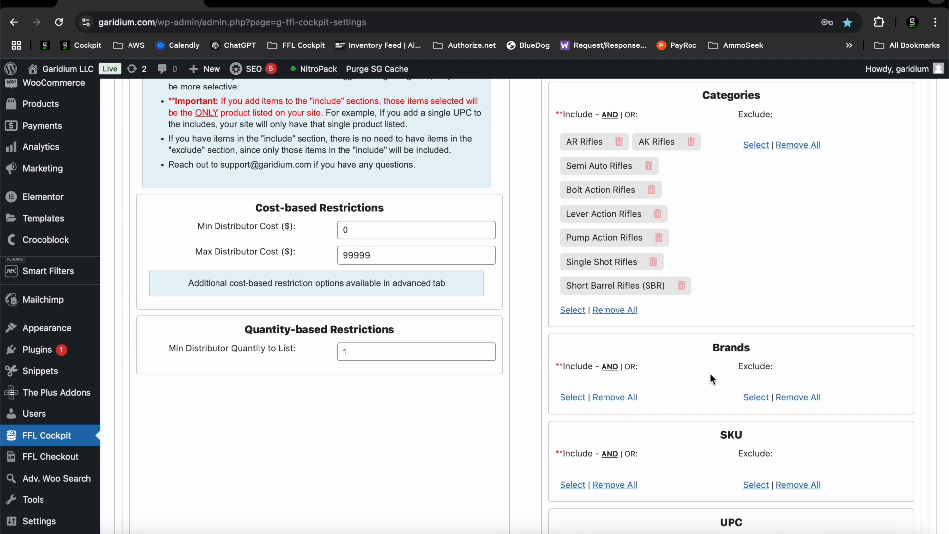
scroll(606, 394, "down", 3)
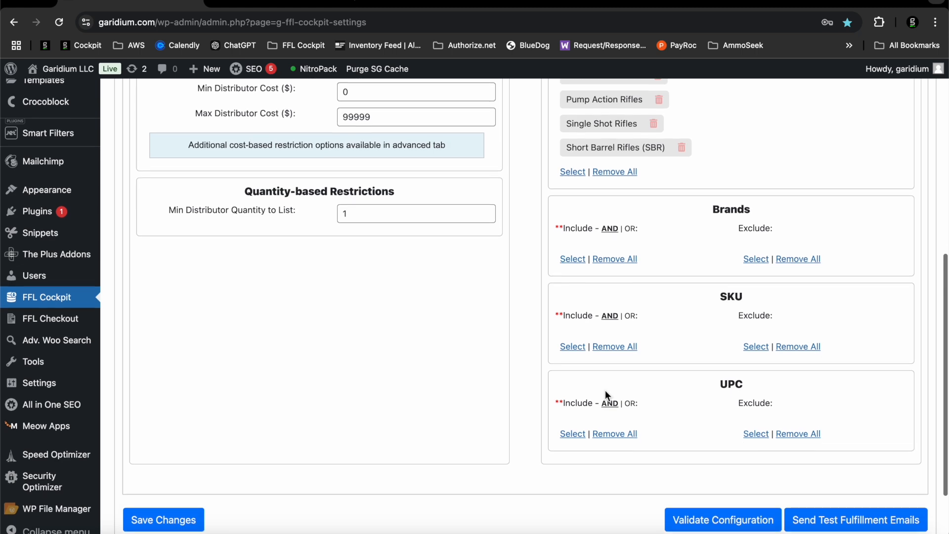
scroll(606, 393, "up", 6)
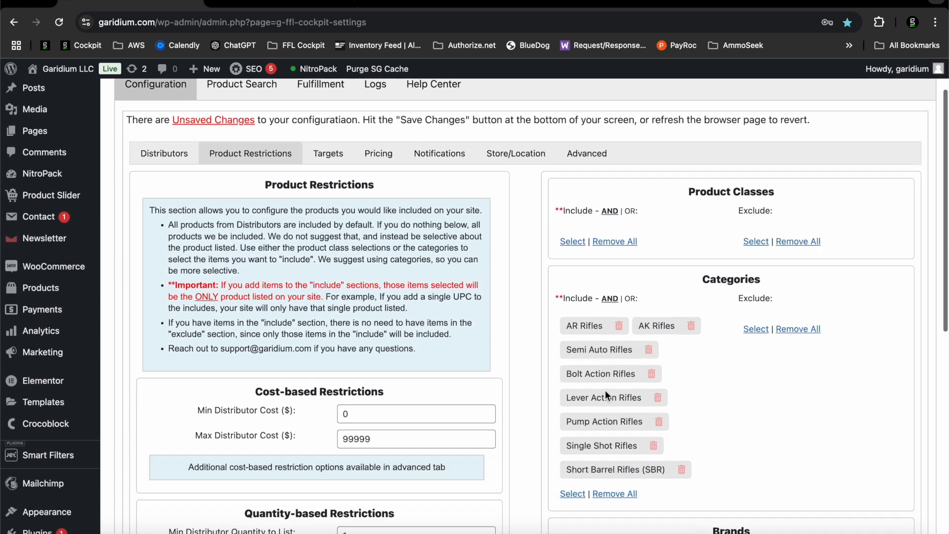
scroll(606, 394, "down", 5)
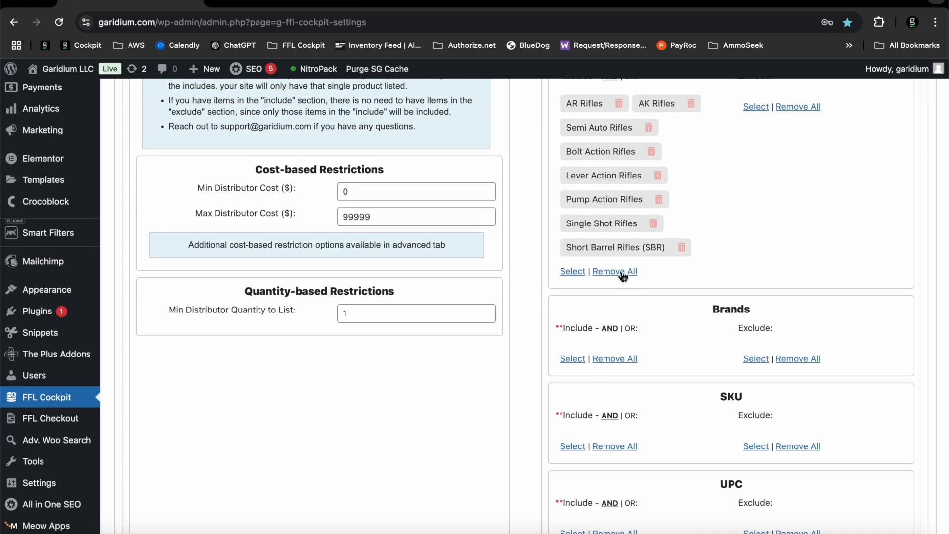
scroll(623, 276, "up", 2)
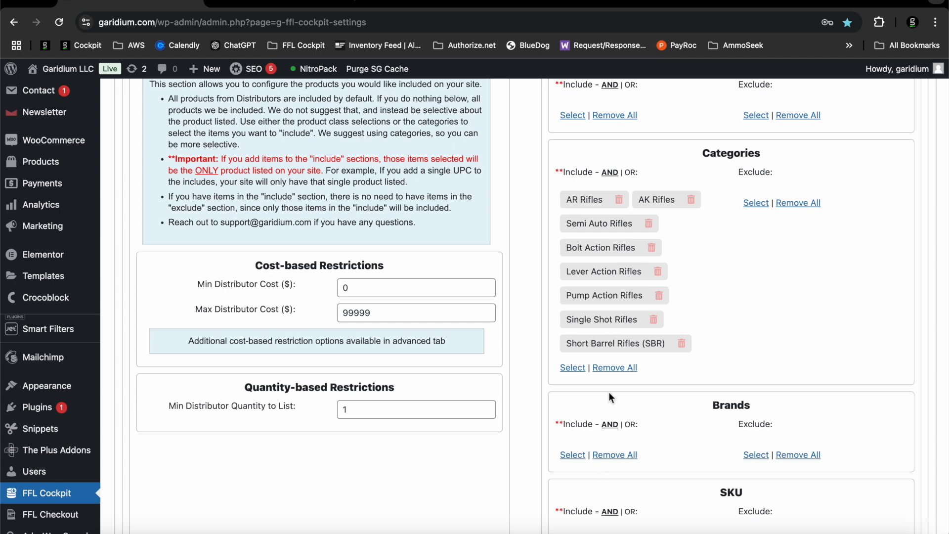
scroll(610, 393, "down", 2)
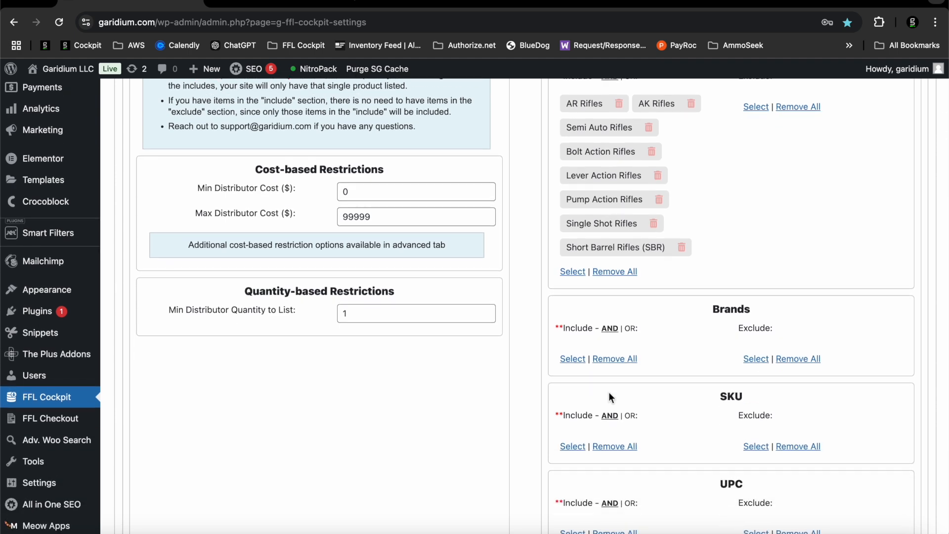
scroll(610, 397, "up", 2)
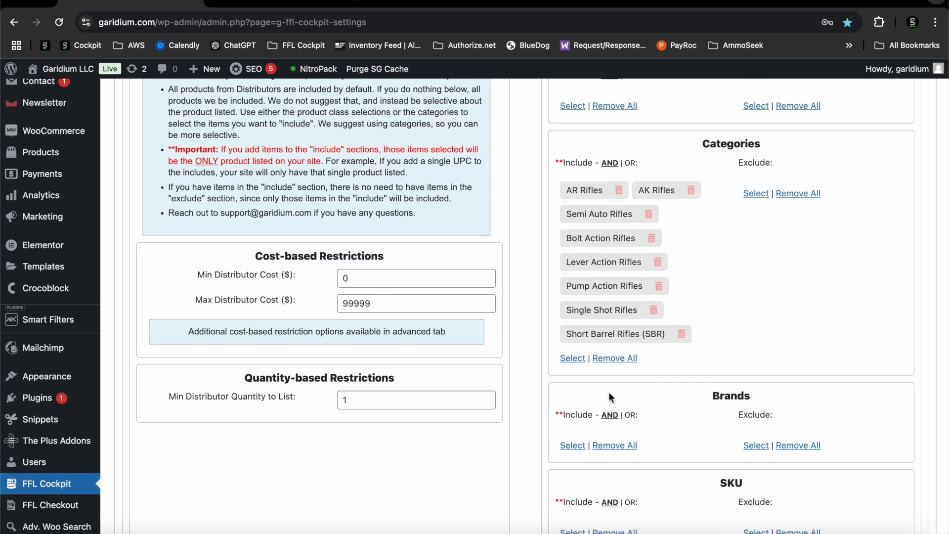
Add 2 Monkey Trading, 2A Armament, 2nd Amendment 1791 LLC, 3 Rivers, 30-06, 30-06 Outdoors and 3M Peltor to the included brands
scroll(609, 395, "down", 3)
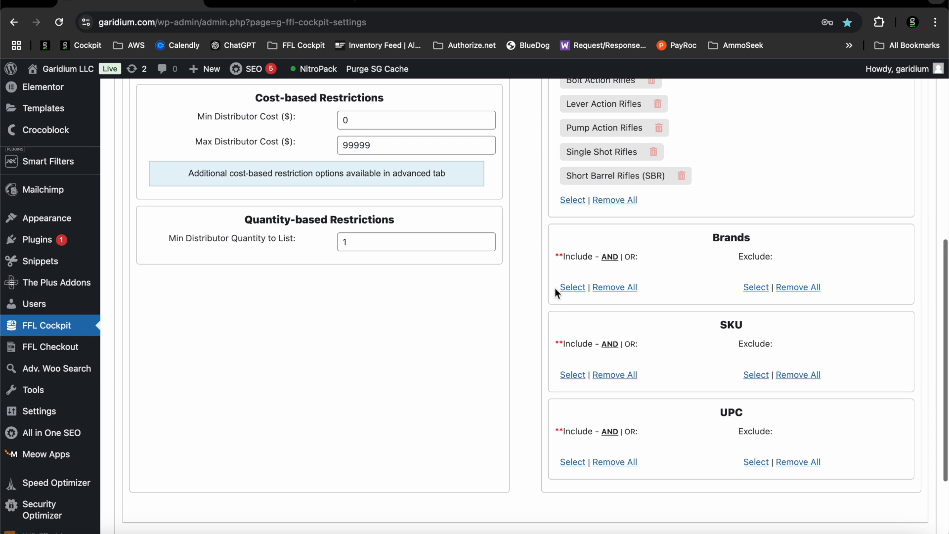
left_click(568, 288)
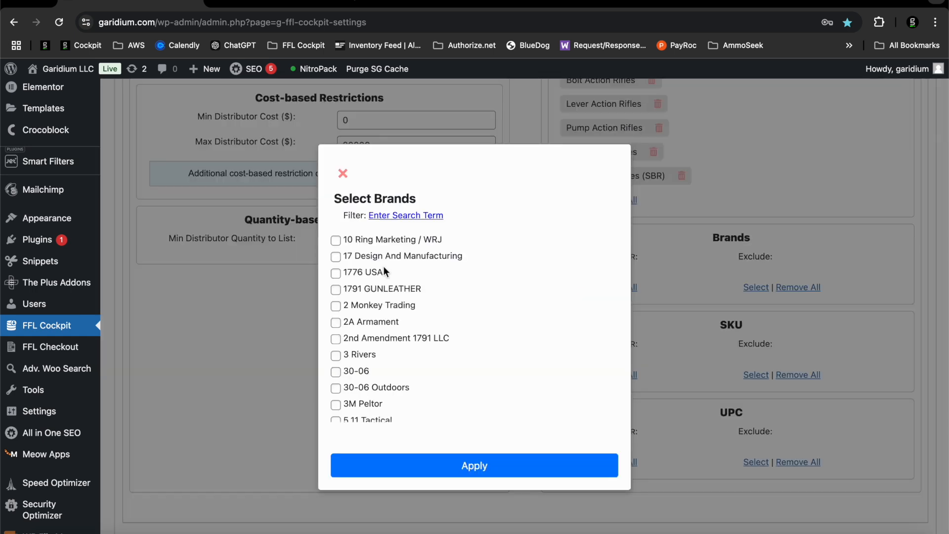
left_click(336, 307)
left_click(336, 355)
left_click(336, 371)
left_click(336, 388)
left_click(336, 405)
left_click(336, 339)
left_click(336, 323)
left_click(390, 464)
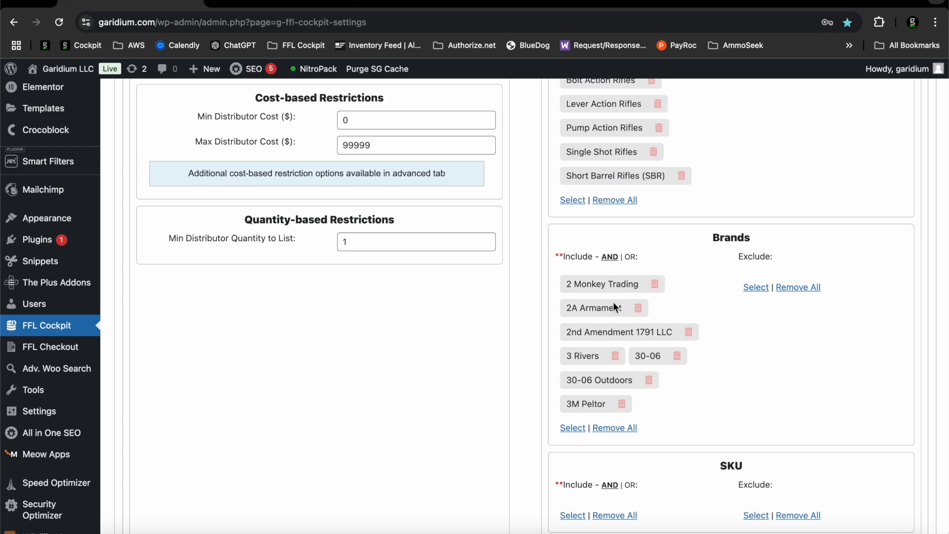
Compare the included categories with the included brands and remove all included brands
scroll(613, 302, "up", 3)
scroll(613, 301, "down", 4)
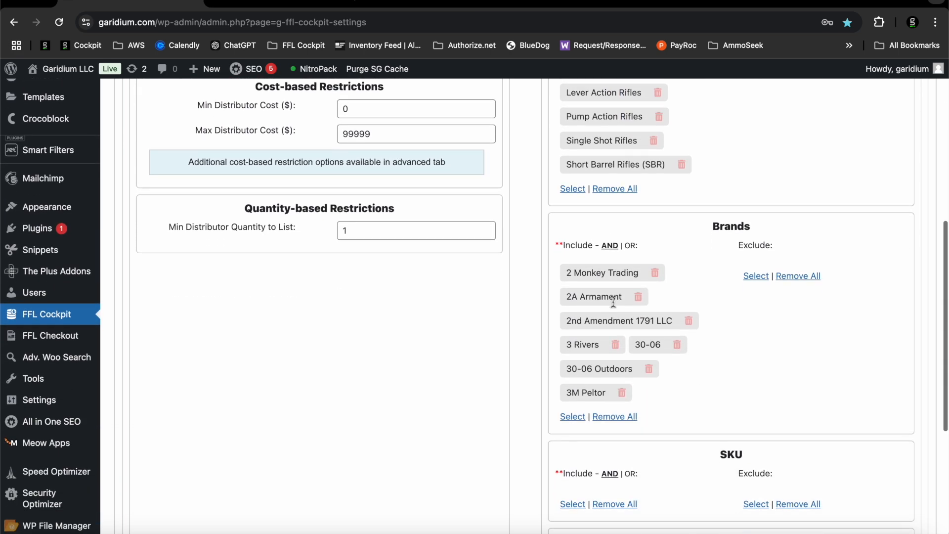
scroll(609, 369, "up", 1)
scroll(609, 370, "up", 4)
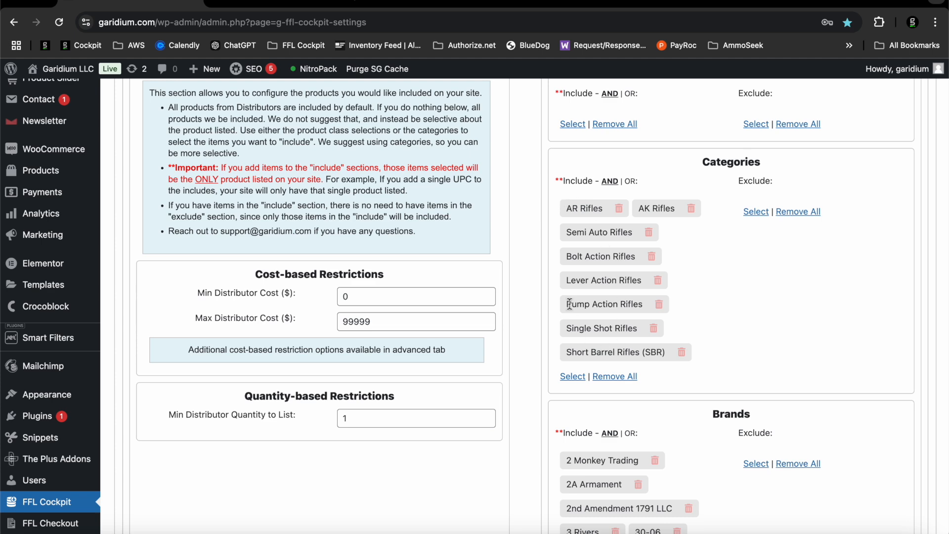
scroll(569, 304, "down", 4)
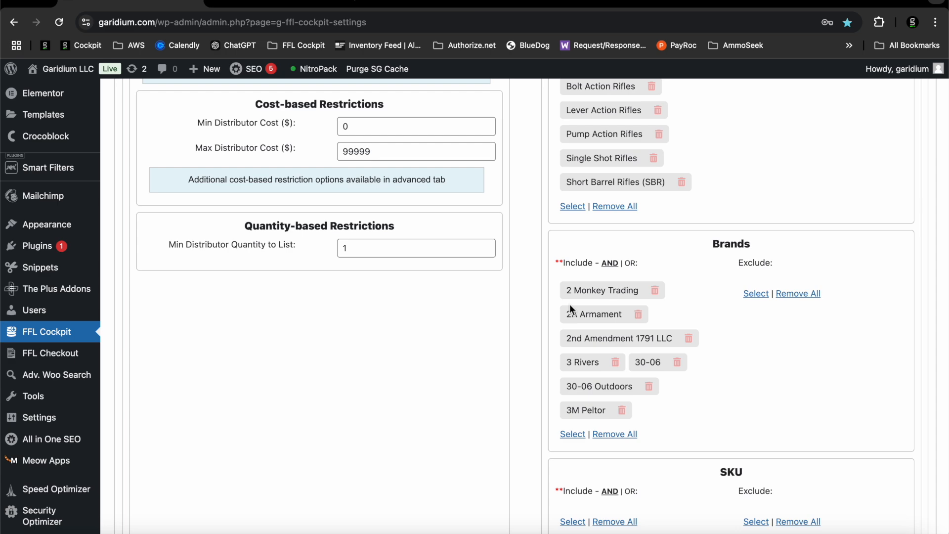
left_click(606, 436)
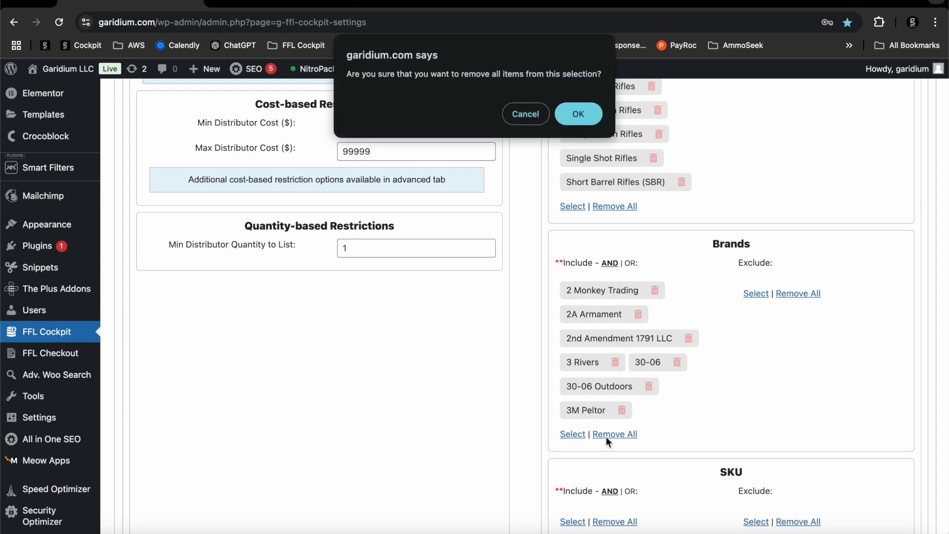
left_click(588, 122)
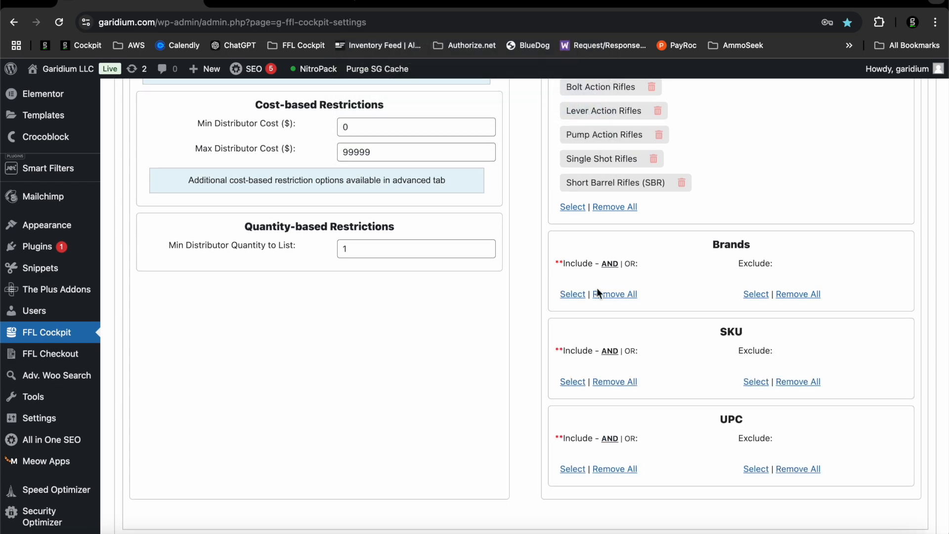
Remove all rifle categories from the included categories
scroll(597, 289, "up", 5)
scroll(597, 287, "up", 2)
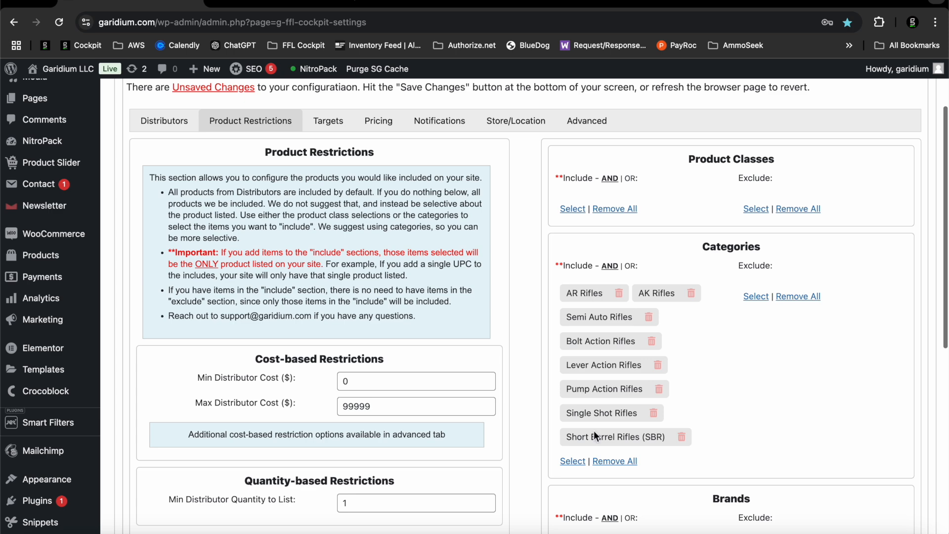
left_click(612, 462)
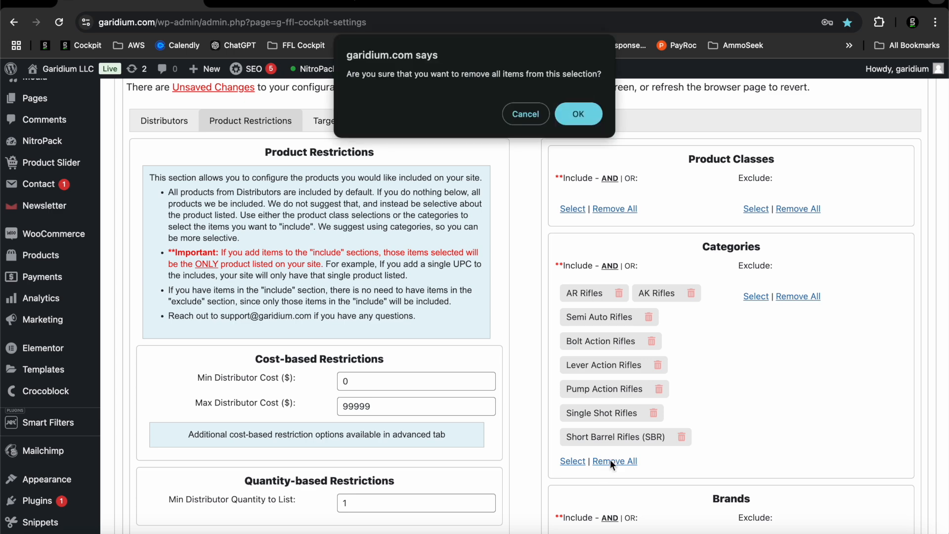
left_click(572, 119)
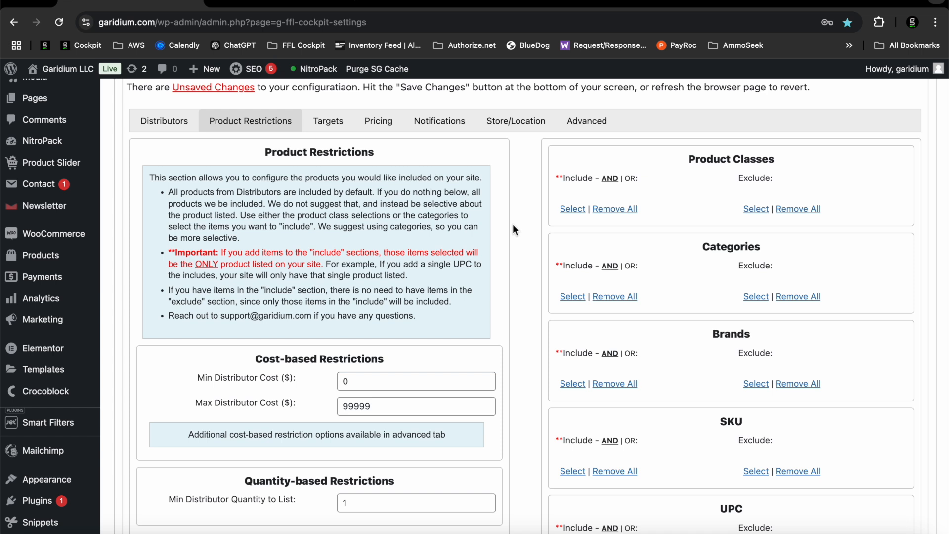
Open the Lipseys distributor configuration and expand its product restrictions
scroll(513, 226, "up", 2)
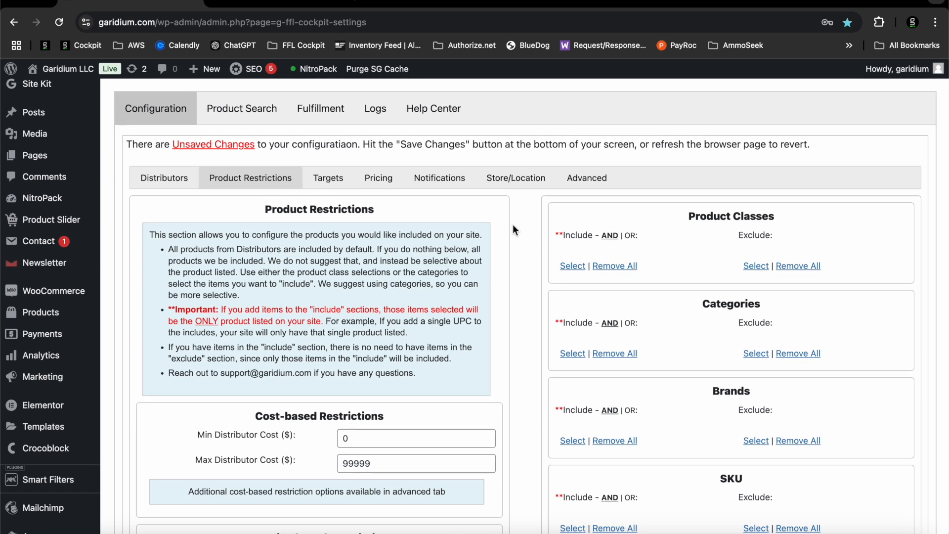
scroll(512, 224, "down", 2)
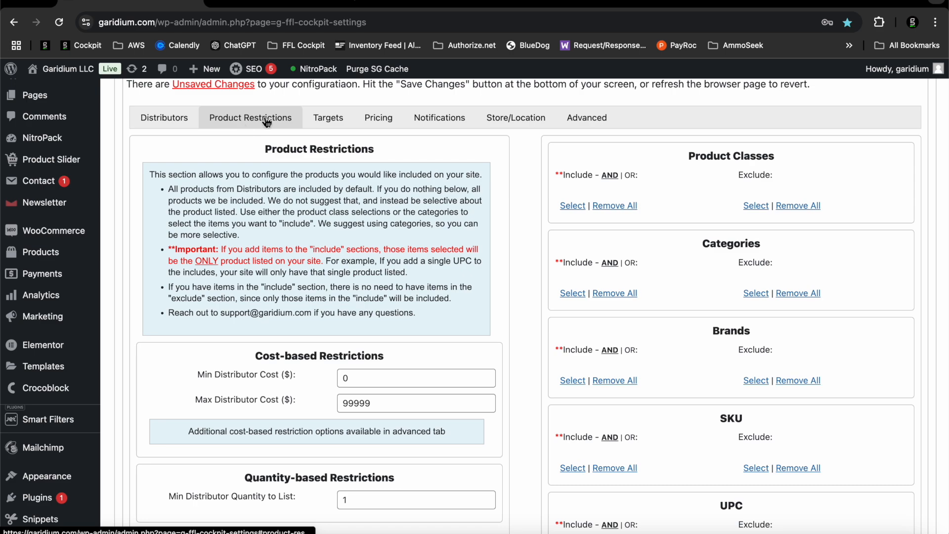
scroll(734, 225, "down", 8)
scroll(734, 223, "up", 11)
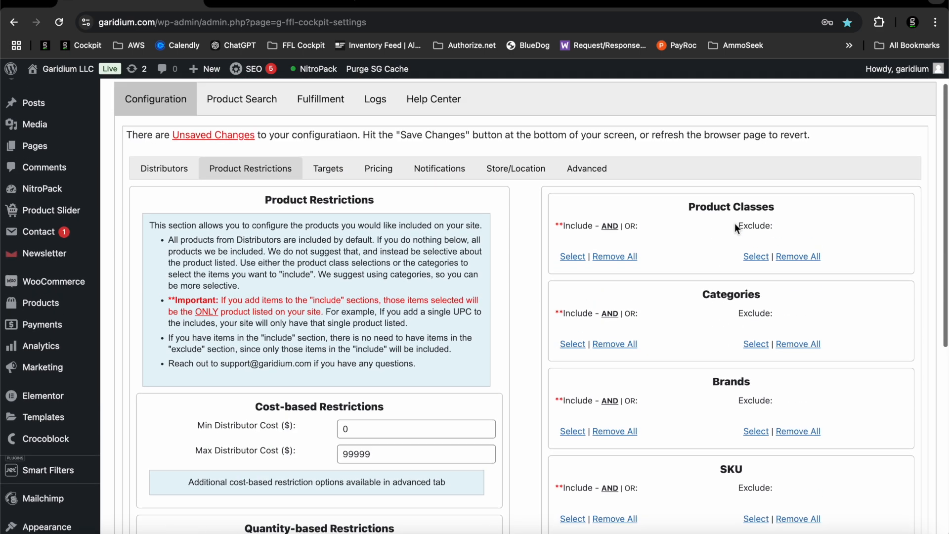
left_click(164, 222)
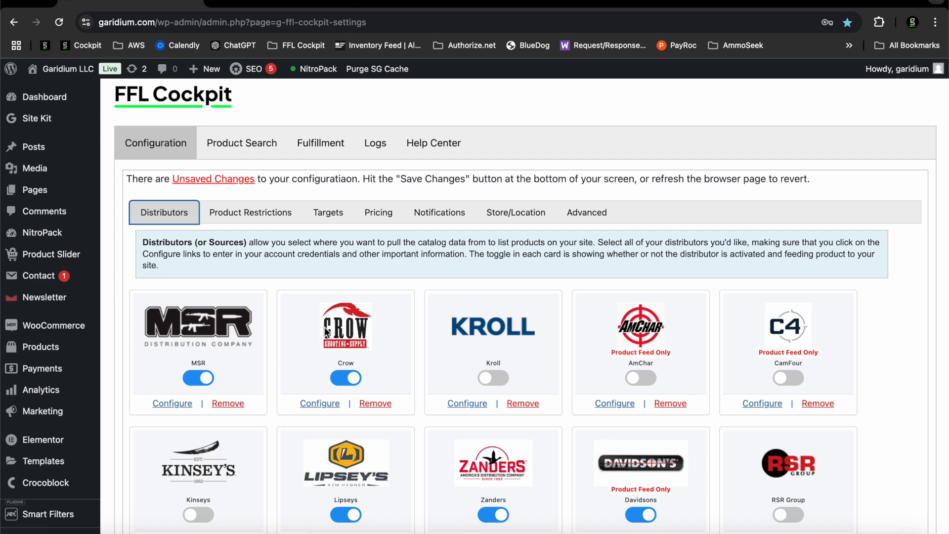
scroll(326, 331, "down", 3)
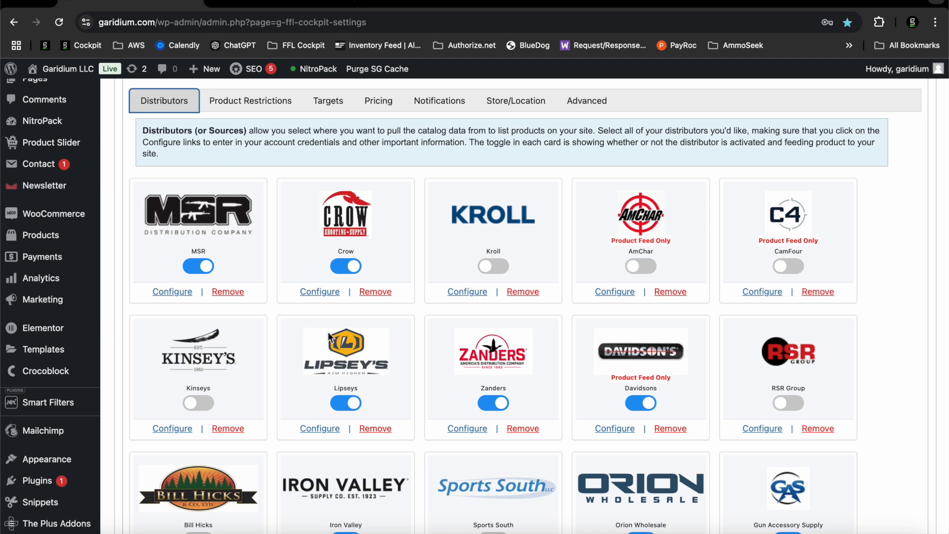
left_click(319, 434)
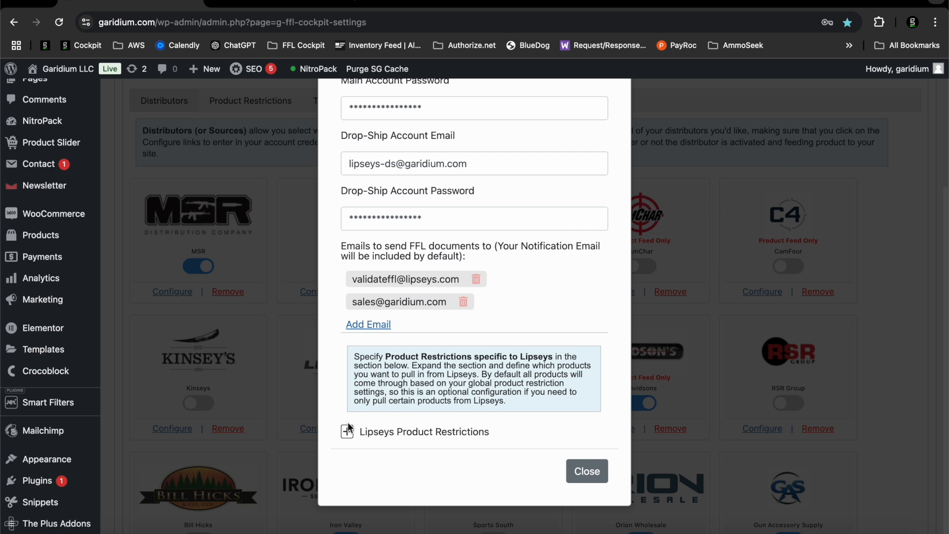
left_click(441, 436)
Examine the Lipseys-specific restrictions, covering dropshipping eligibility, minimum and maximum cost, product classes, categories, brands, SKU and UPC
scroll(416, 348, "down", 8)
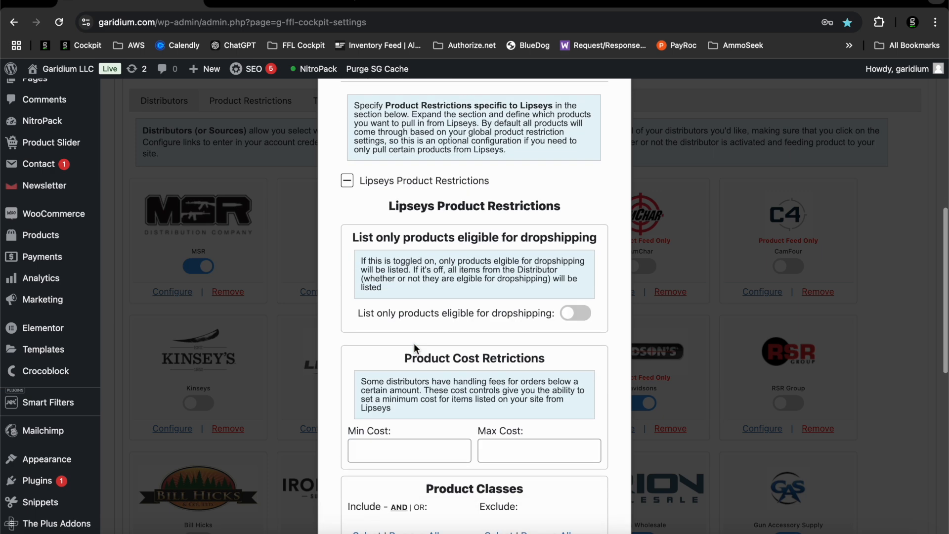
scroll(415, 348, "up", 1)
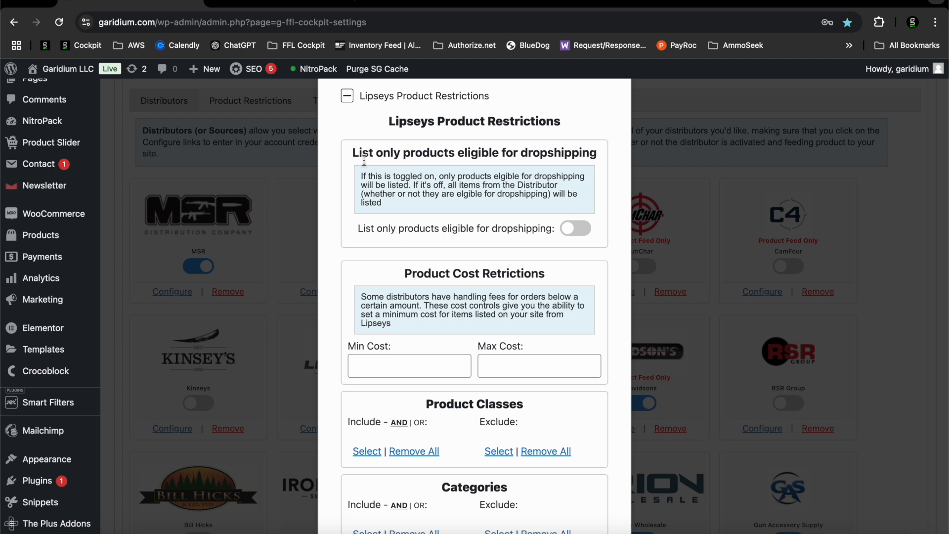
left_click_drag(579, 153, 598, 153)
scroll(500, 239, "down", 5)
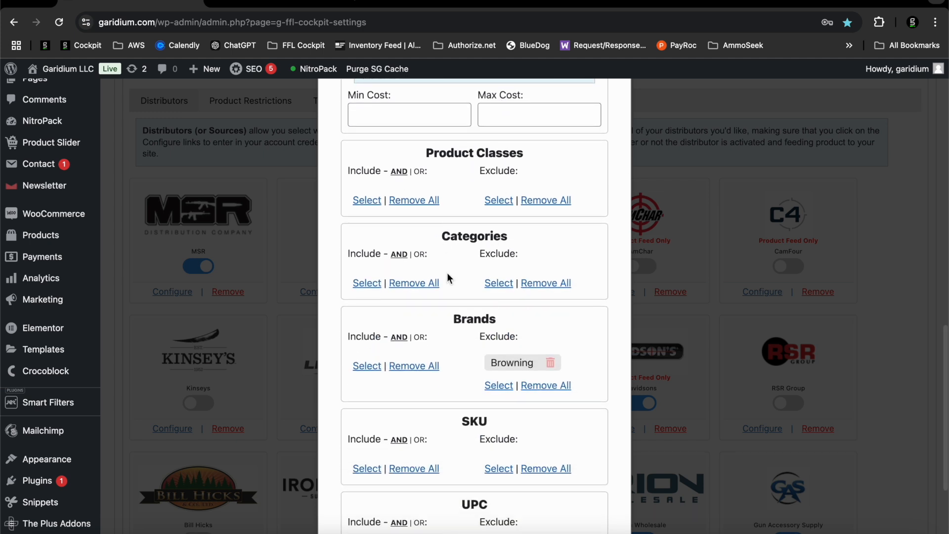
scroll(460, 315, "down", 3)
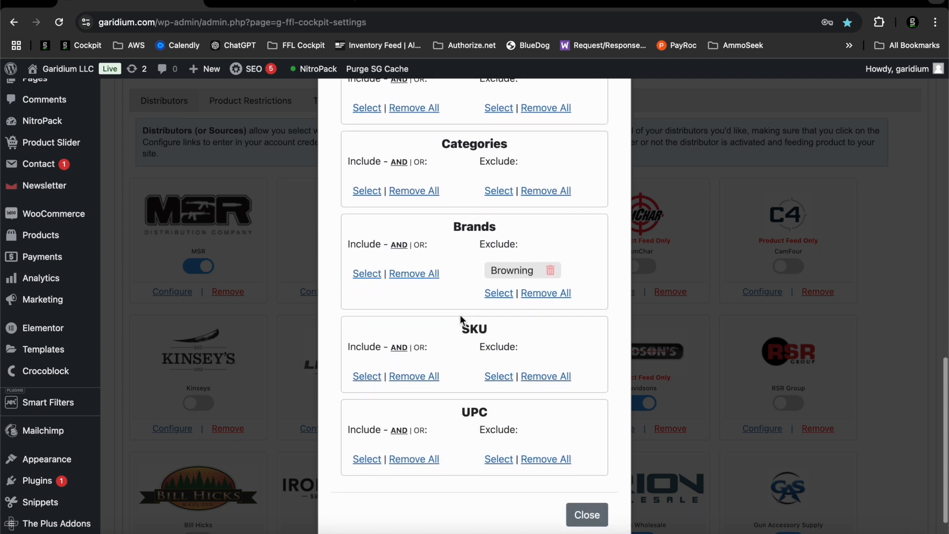
scroll(459, 314, "up", 8)
scroll(460, 315, "down", 5)
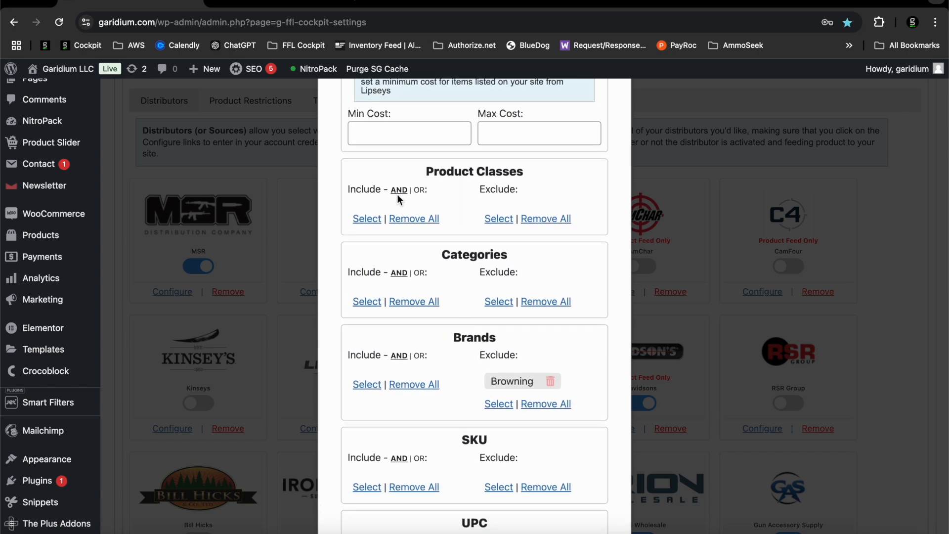
scroll(399, 198, "down", 1)
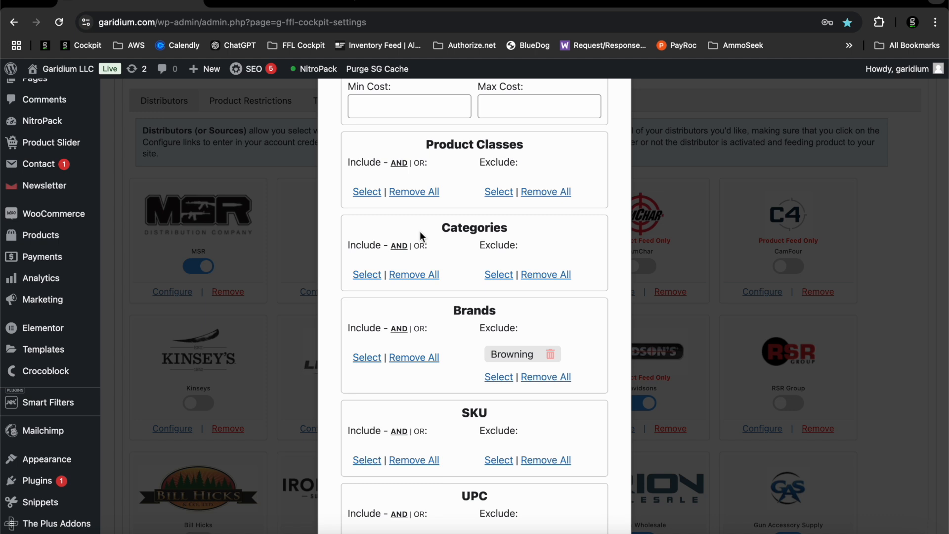
scroll(420, 230, "down", 5)
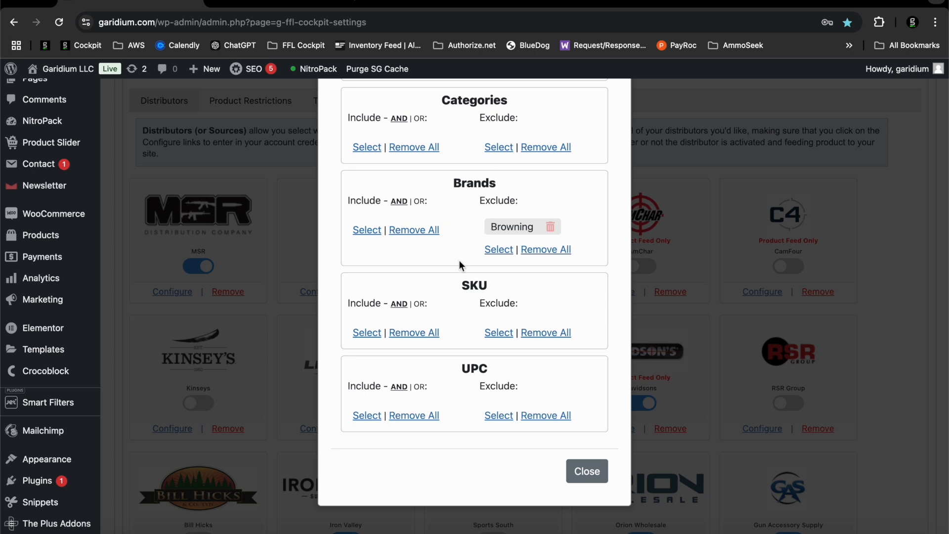
scroll(459, 260, "up", 4)
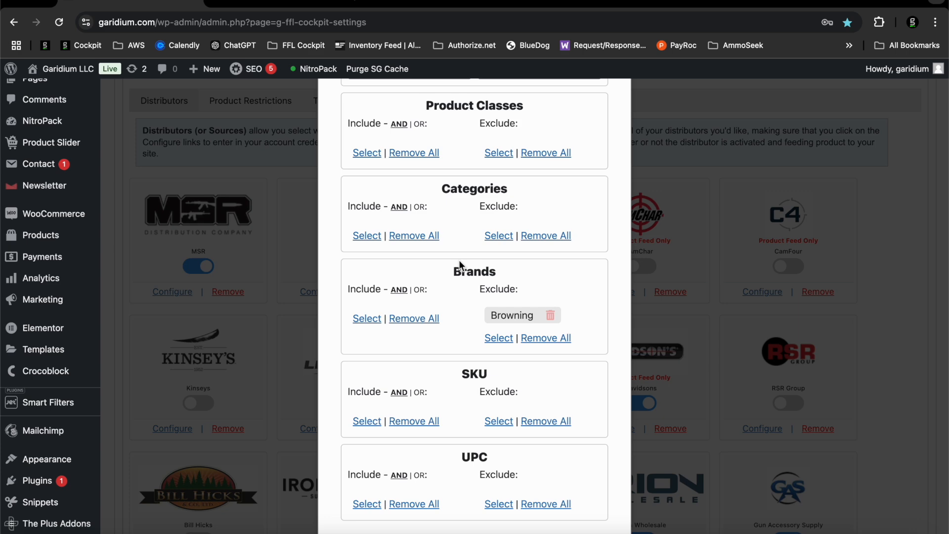
scroll(460, 266, "up", 20)
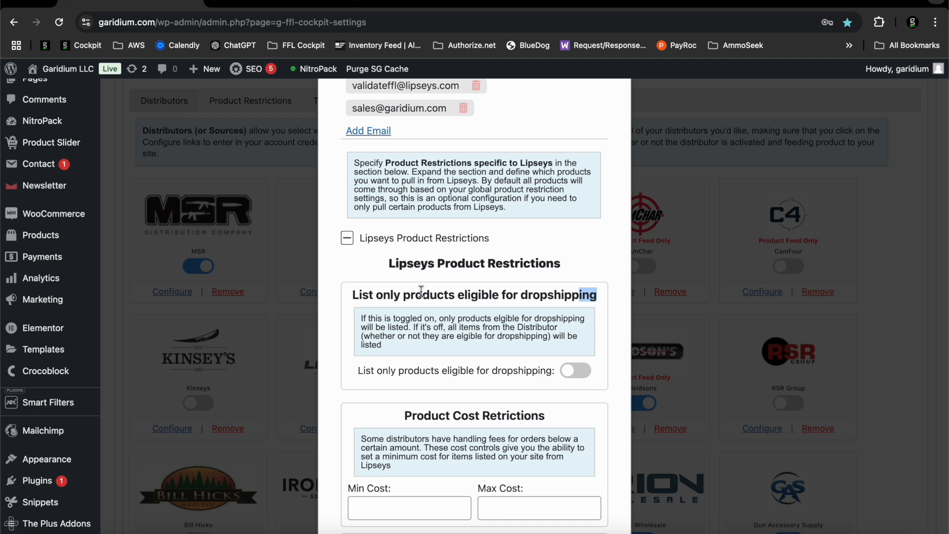
Review the Lipseys-specific restrictions from dropshipping eligibility through UPC and close the distributor configuration
scroll(422, 297, "down", 5)
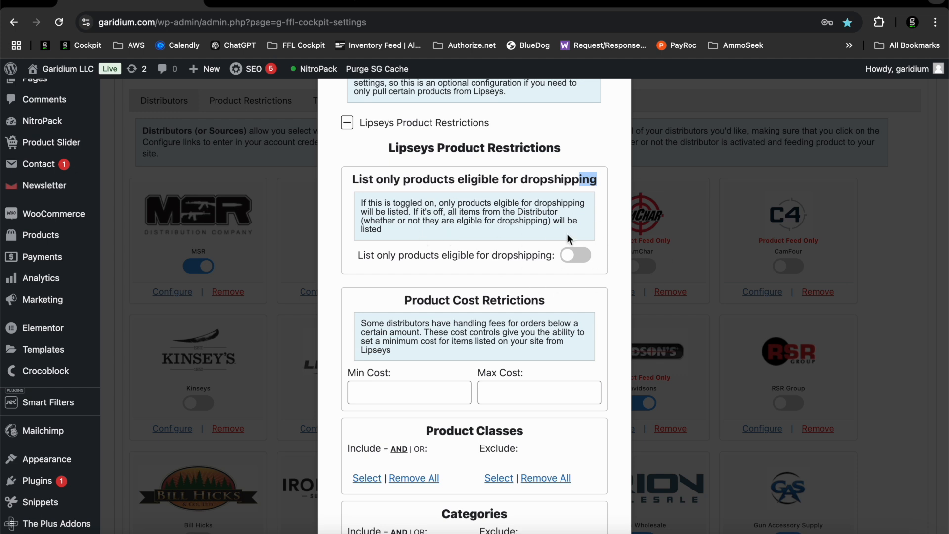
scroll(534, 259, "down", 6)
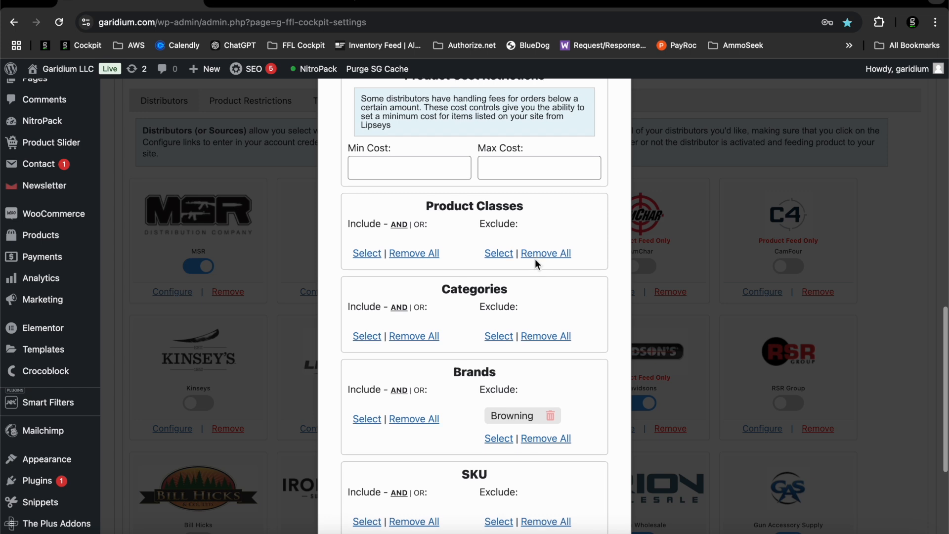
scroll(421, 196, "down", 1)
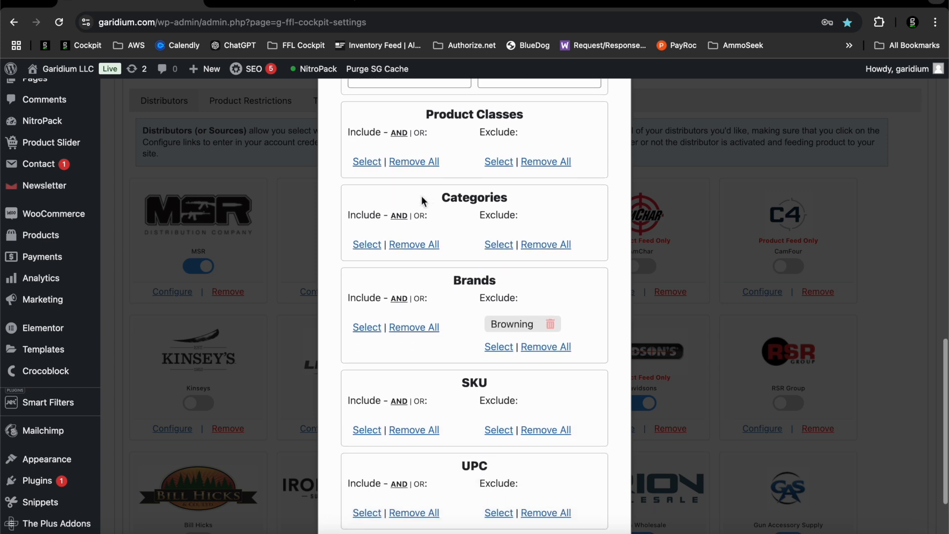
scroll(421, 195, "down", 2)
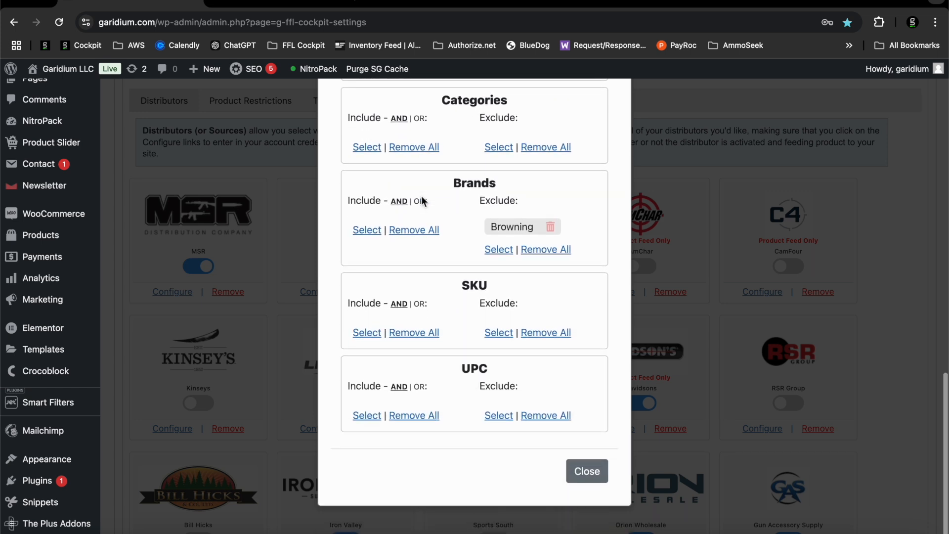
scroll(448, 444, "up", 6)
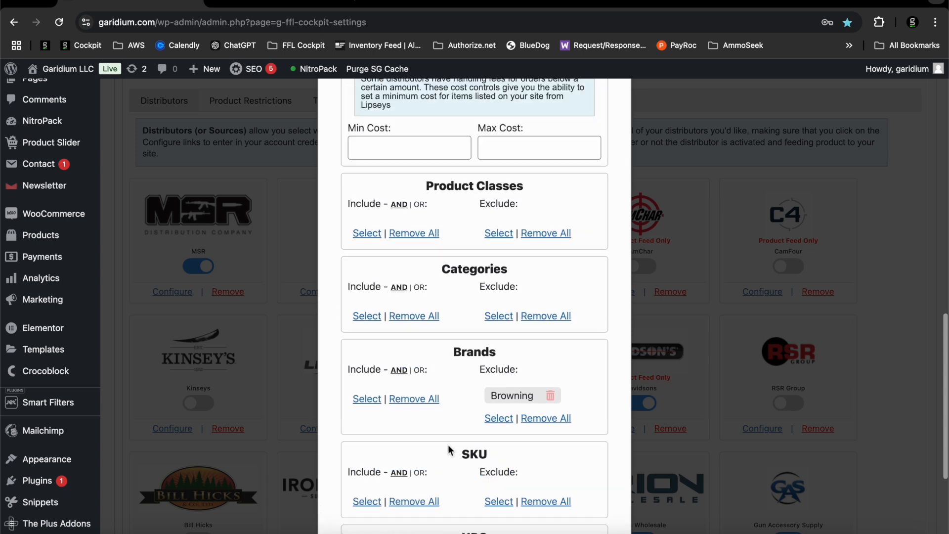
scroll(448, 443, "down", 6)
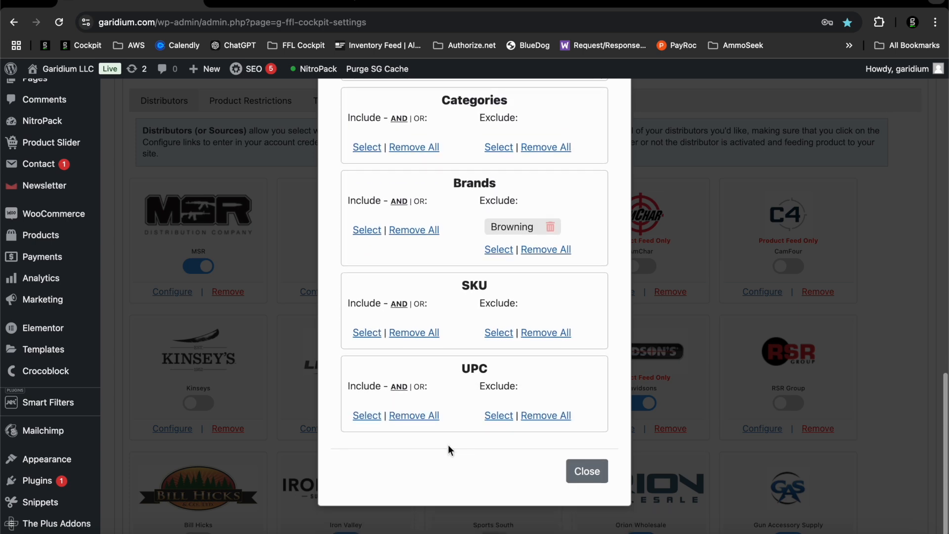
left_click(577, 472)
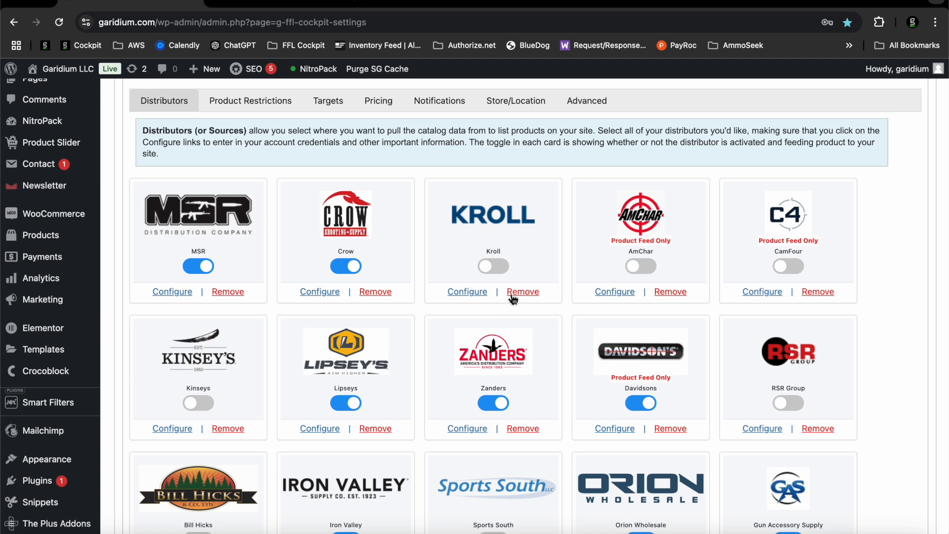
Open the Gunbroker target configuration and expand its product restrictions
left_click(324, 103)
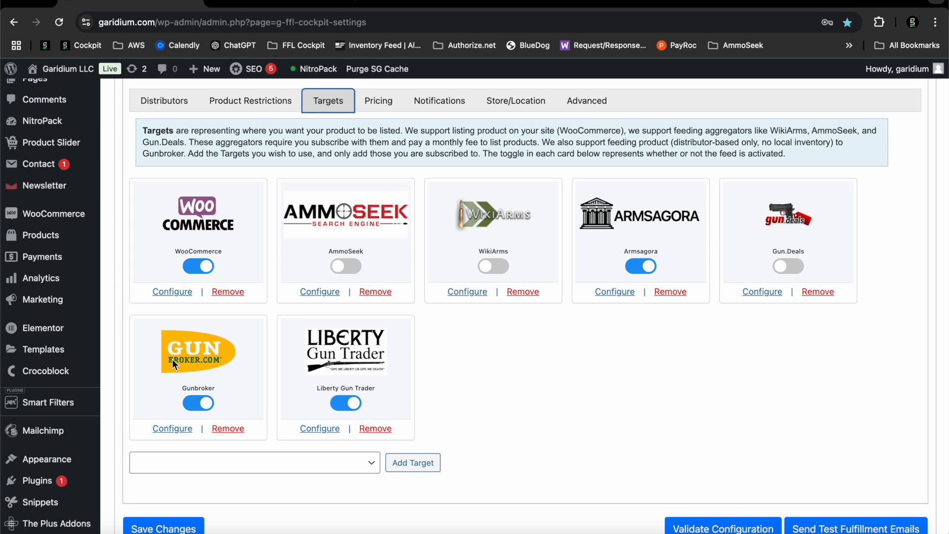
left_click(173, 428)
scroll(347, 316, "down", 4)
scroll(347, 316, "down", 10)
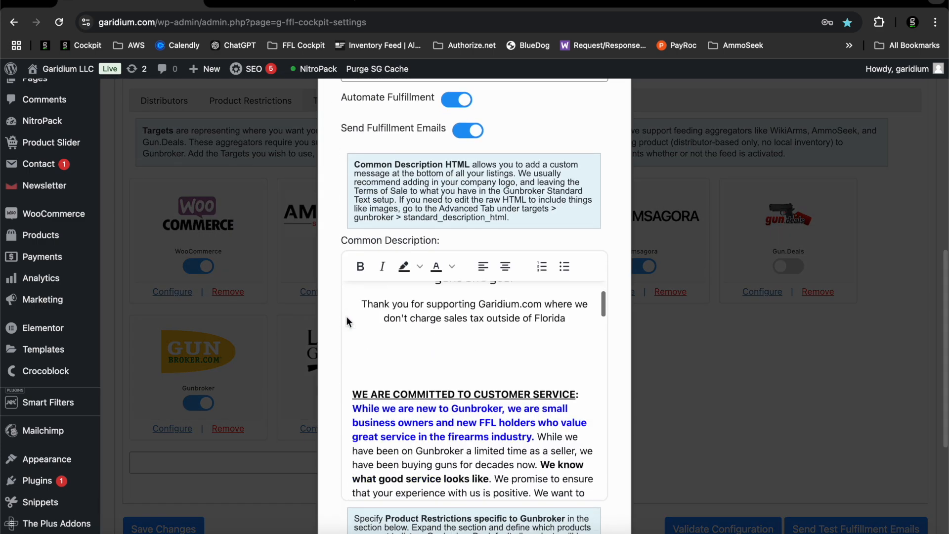
scroll(347, 320, "down", 8)
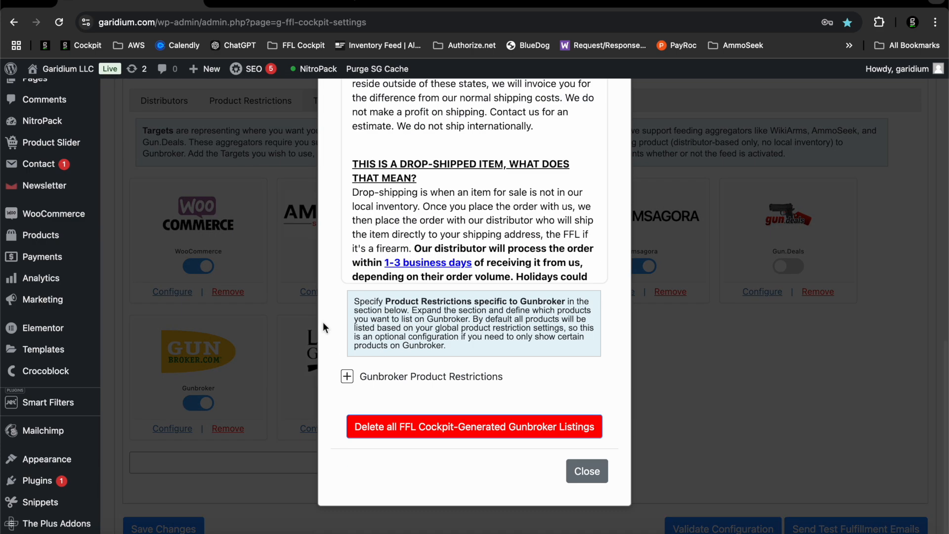
left_click(484, 381)
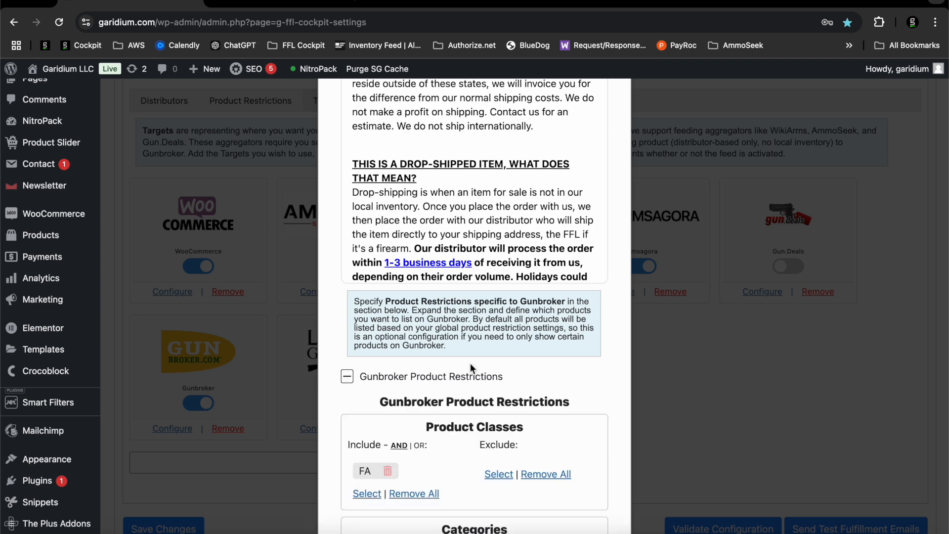
Examine the Gunbroker-specific product class, category, brand, SKU and UPC restrictions and close the configuration
scroll(470, 365, "down", 5)
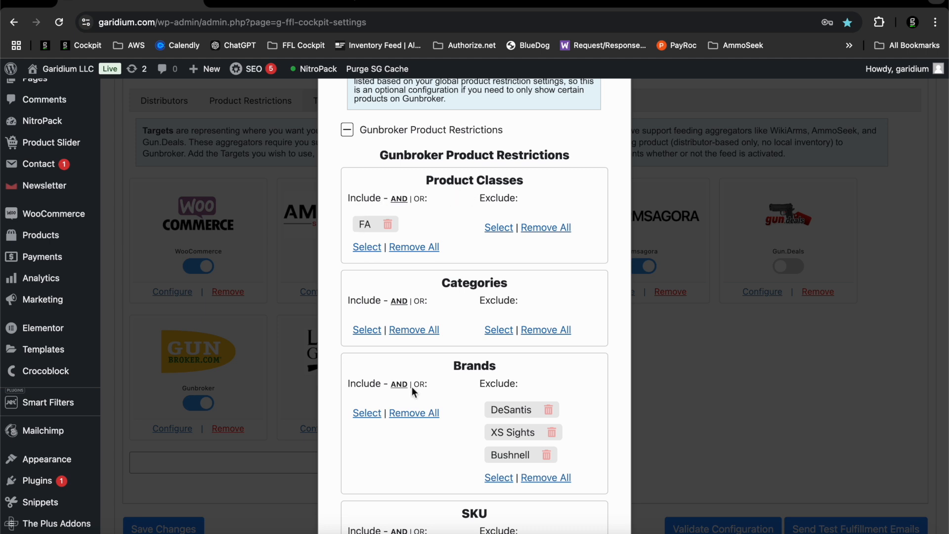
scroll(411, 387, "down", 3)
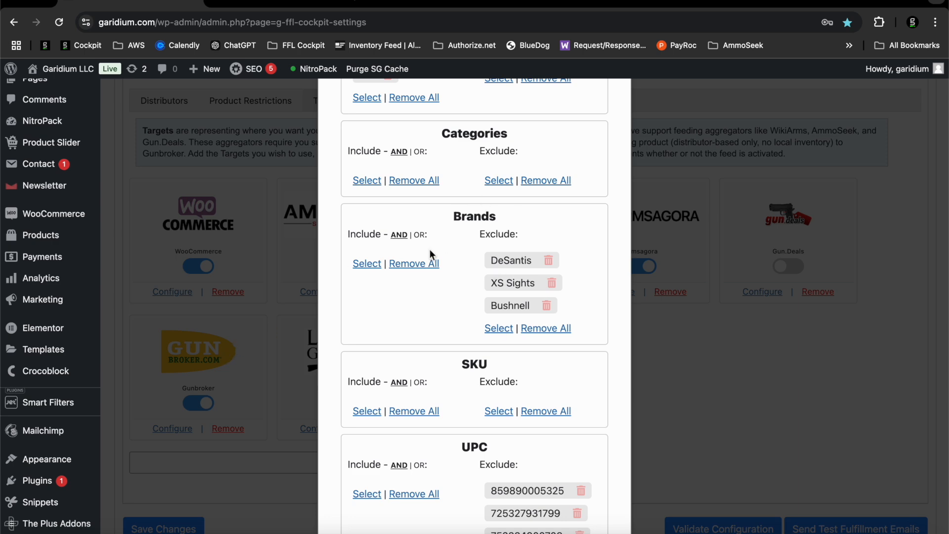
left_click(263, 419)
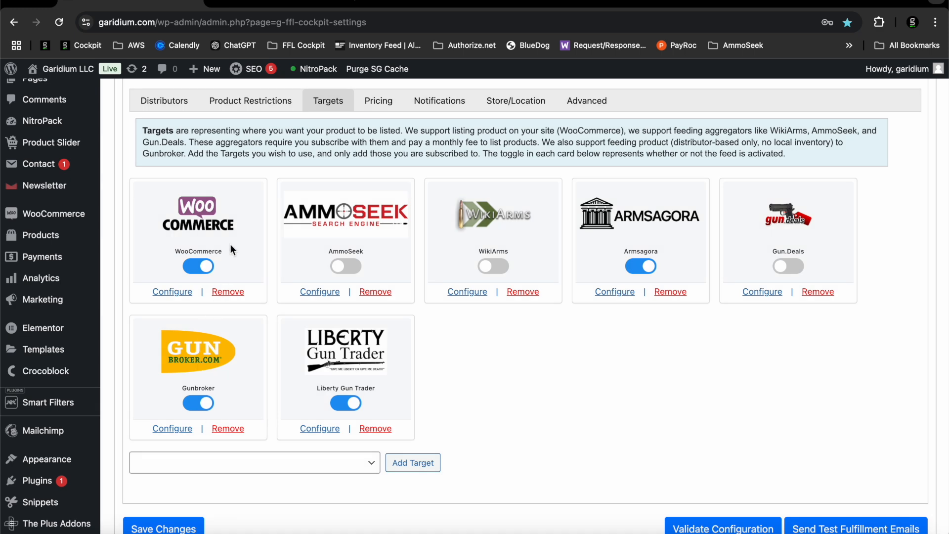
Review the product restrictions specific to the WooCommerce target, including the excluded SKUs, and close its configuration
left_click(168, 292)
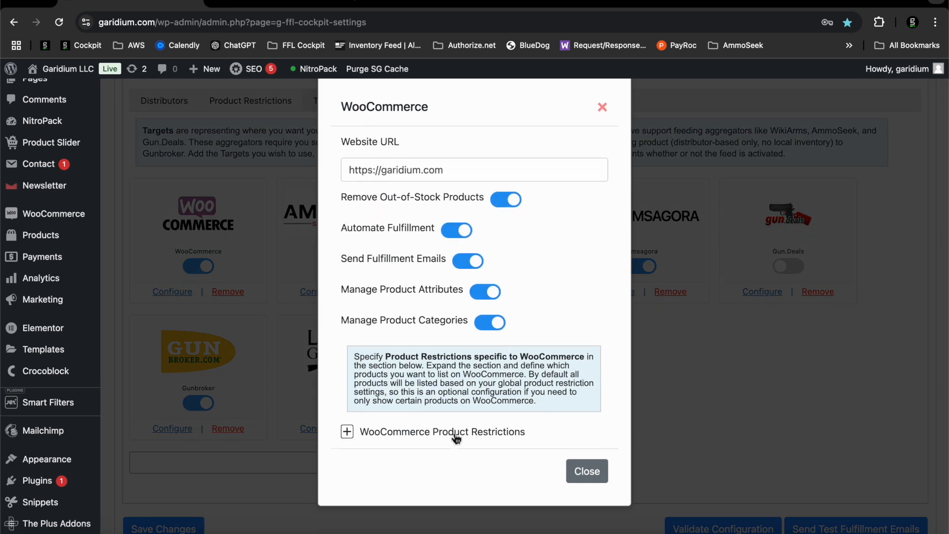
left_click(456, 433)
scroll(456, 439, "down", 6)
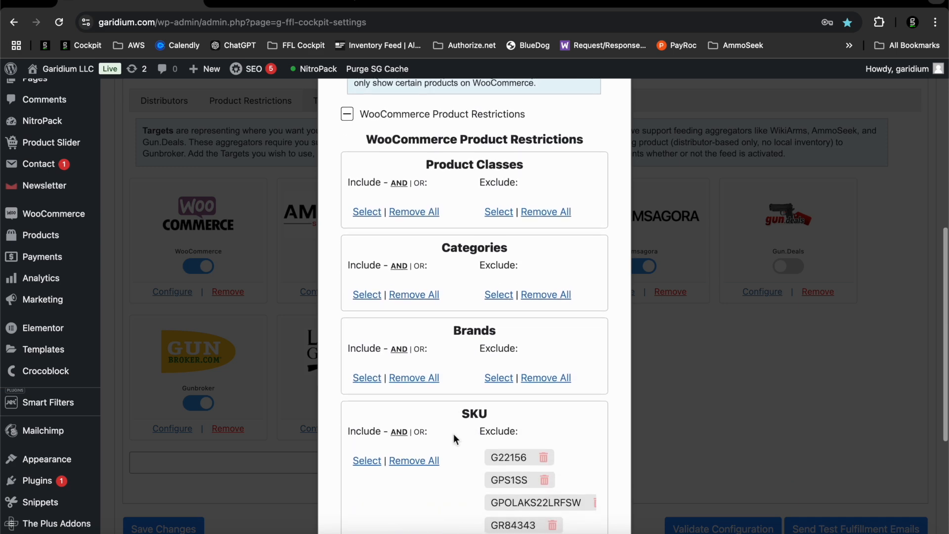
scroll(456, 439, "down", 3)
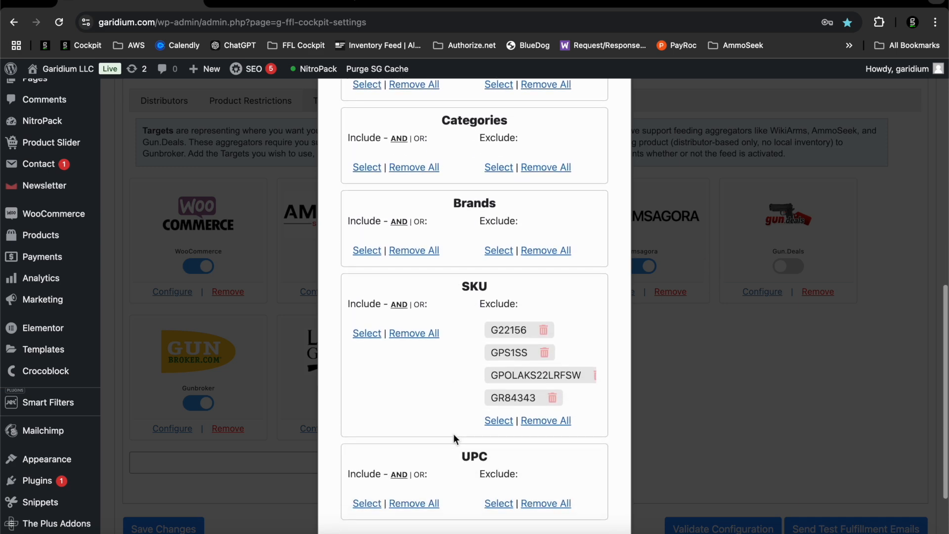
scroll(455, 438, "down", 1)
scroll(455, 437, "up", 6)
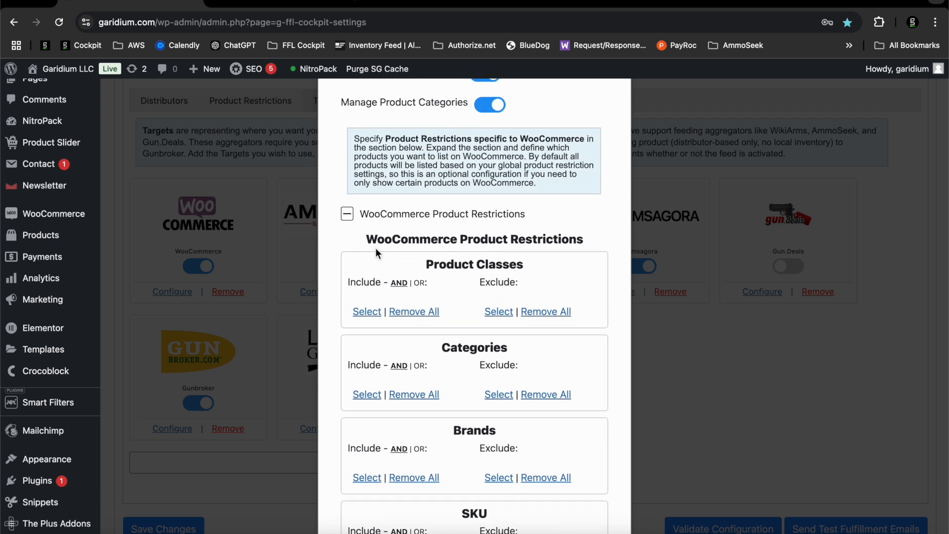
scroll(375, 247, "down", 6)
left_click(597, 480)
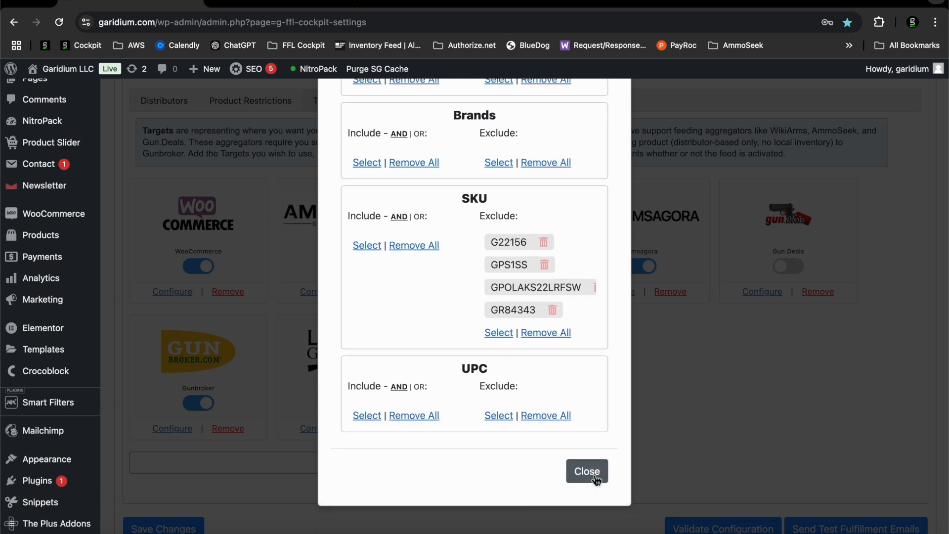
Return to the global product restrictions and review the include and exclude sections plus the cost and quantity limits
scroll(376, 223, "up", 2)
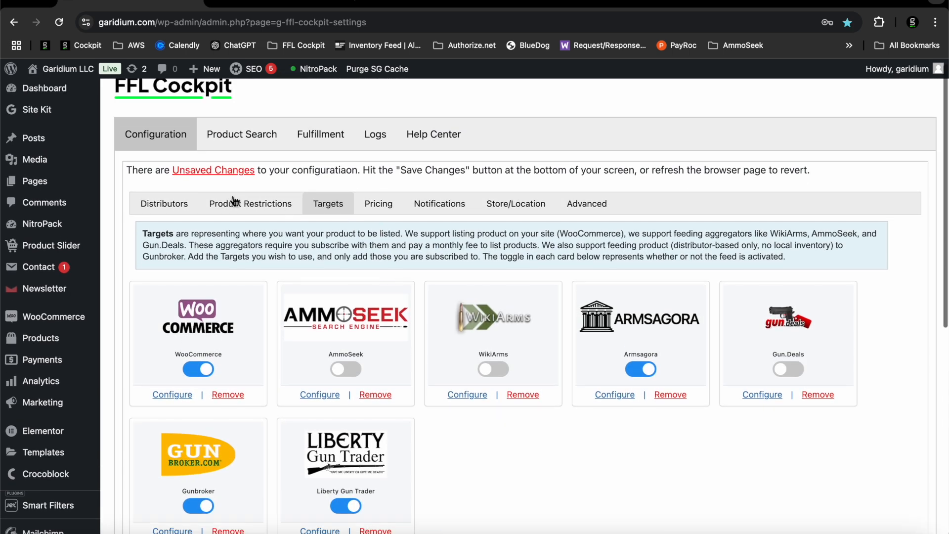
left_click(236, 207)
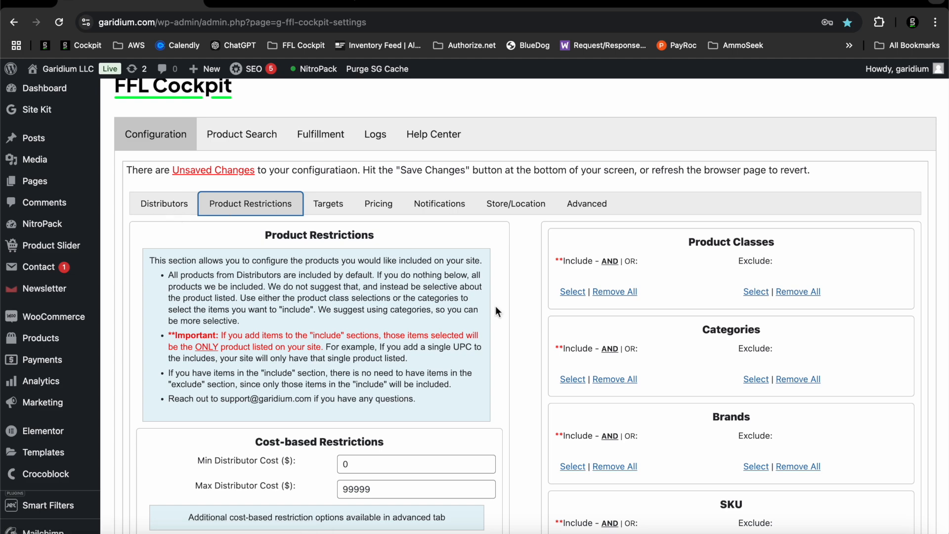
scroll(496, 310, "down", 4)
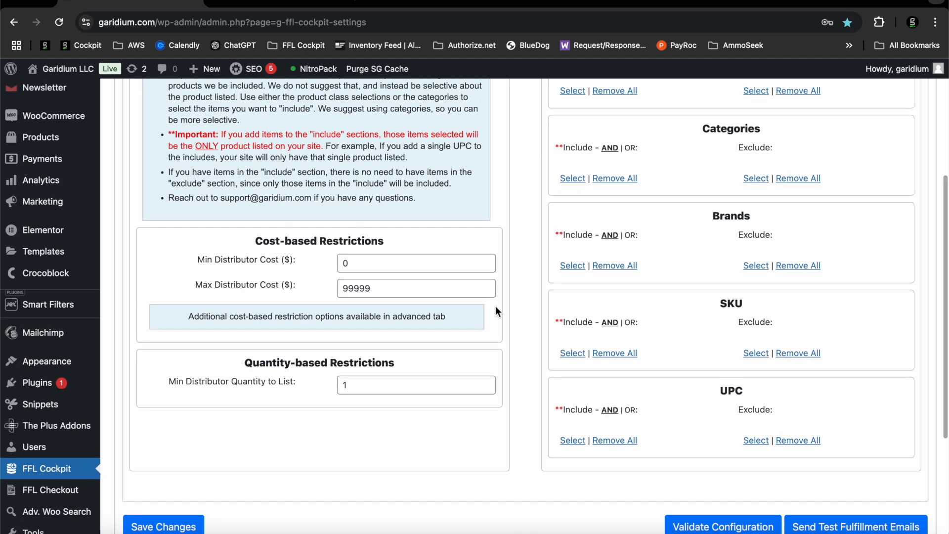
scroll(495, 307, "up", 5)
scroll(495, 312, "up", 2)
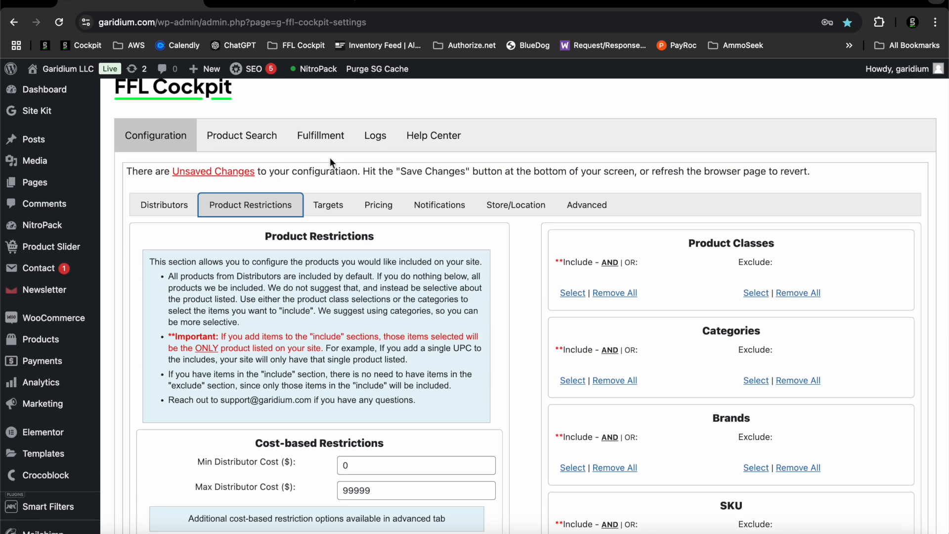
Reload the settings page to discard the unsaved configuration changes
left_click(59, 23)
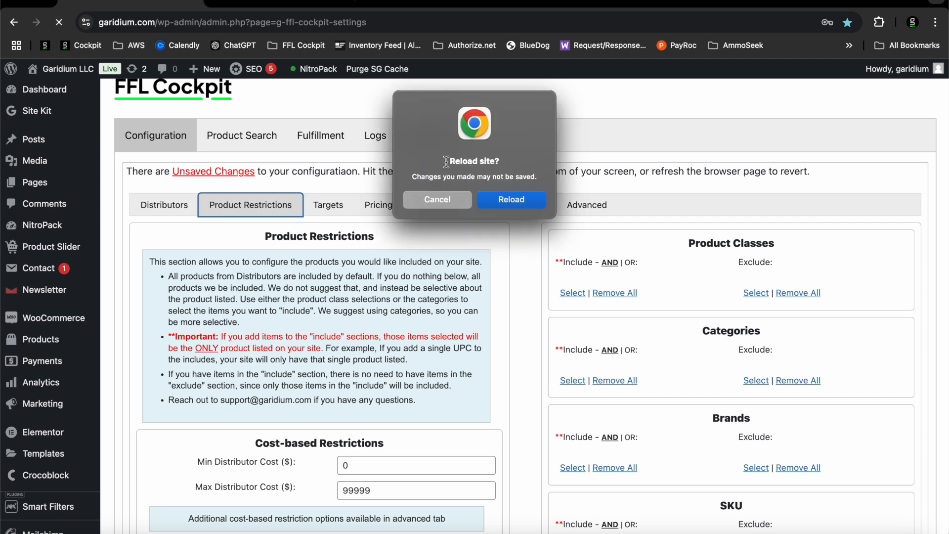
left_click(521, 200)
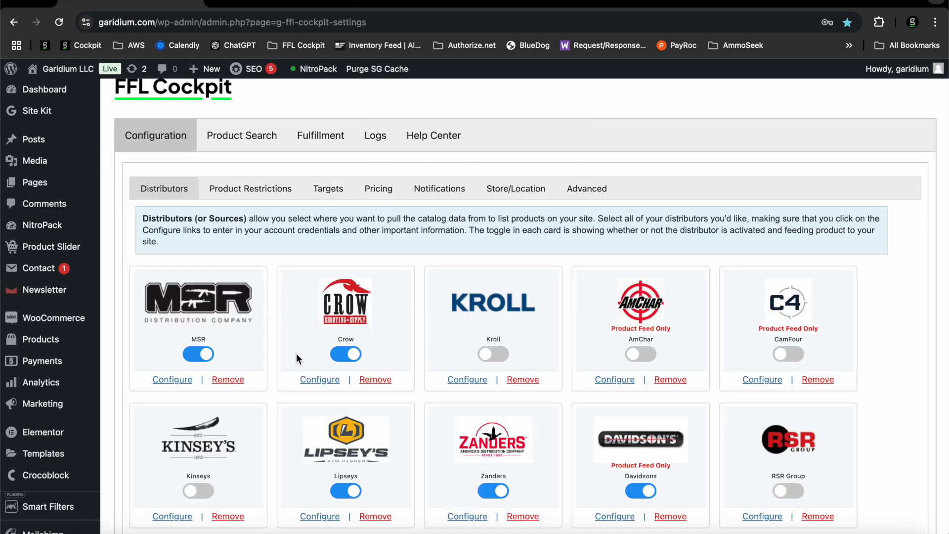
Search the product catalog for "cimarron,rifle"
left_click(254, 135)
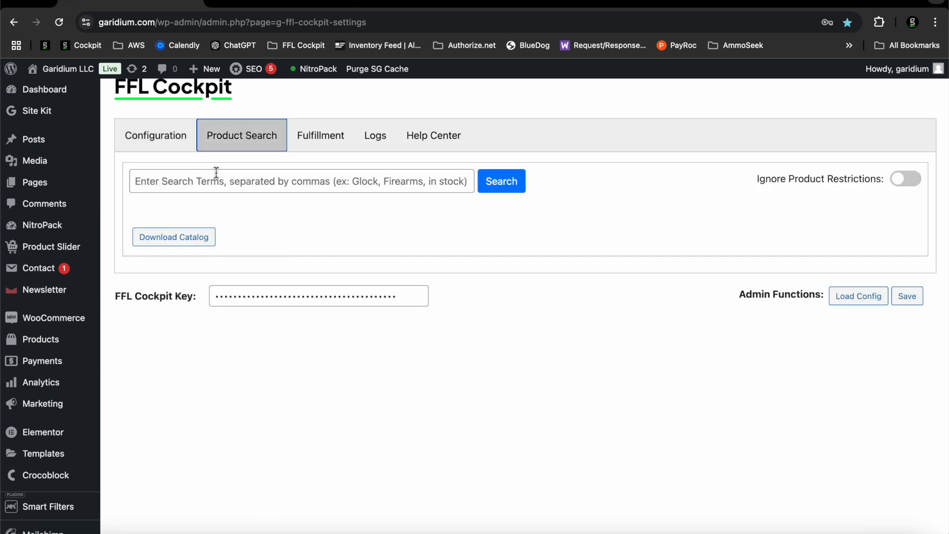
left_click(227, 191)
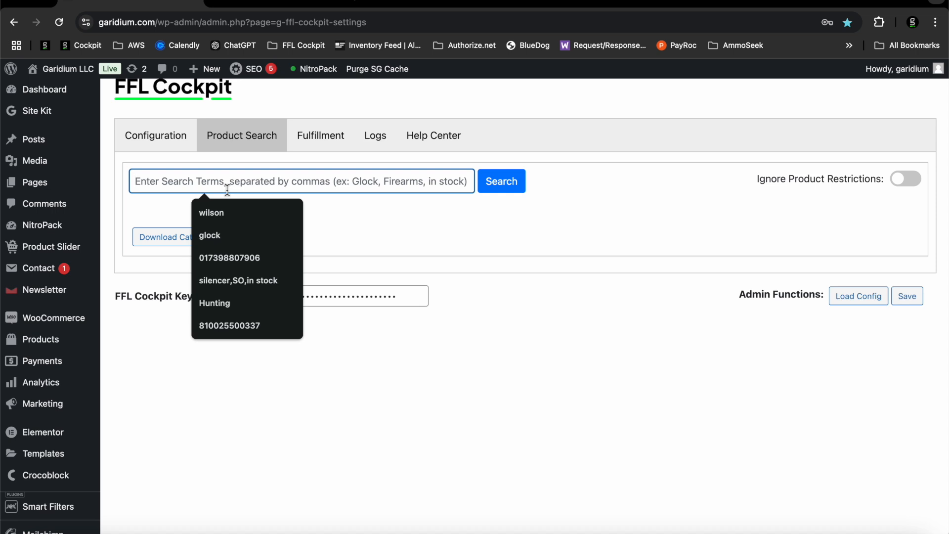
type("cimarron")
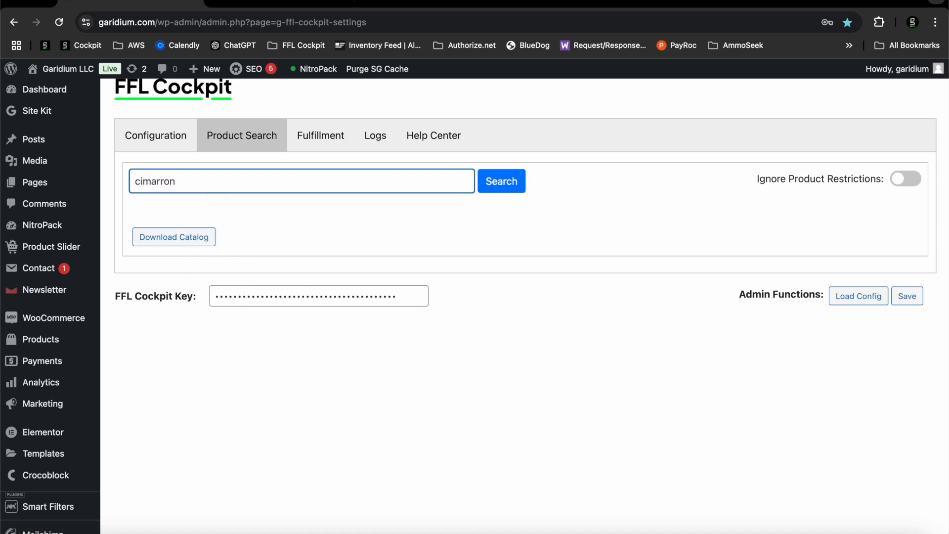
type(",rifle")
key("Return")
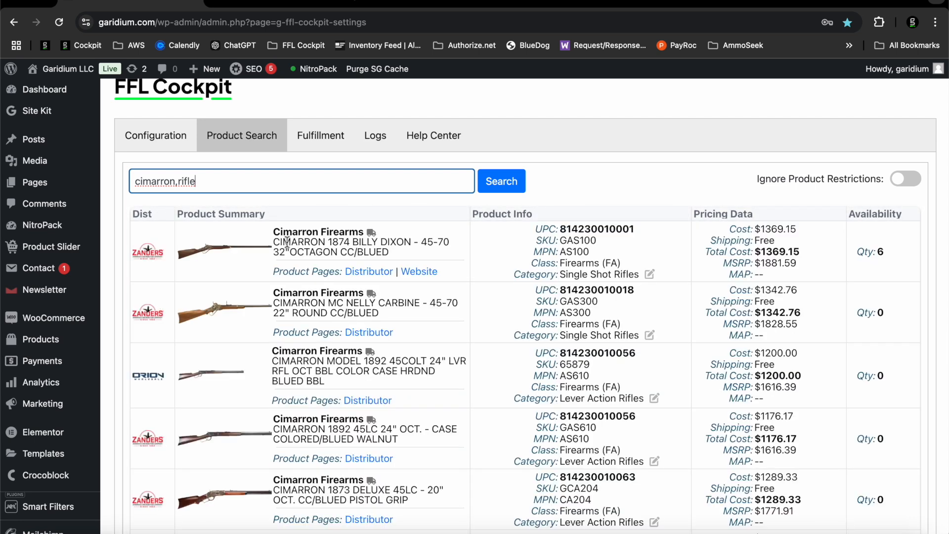
Compare the available quantities of the Cimarron rifle results with which products have a website link
scroll(286, 241, "down", 5)
scroll(287, 241, "up", 5)
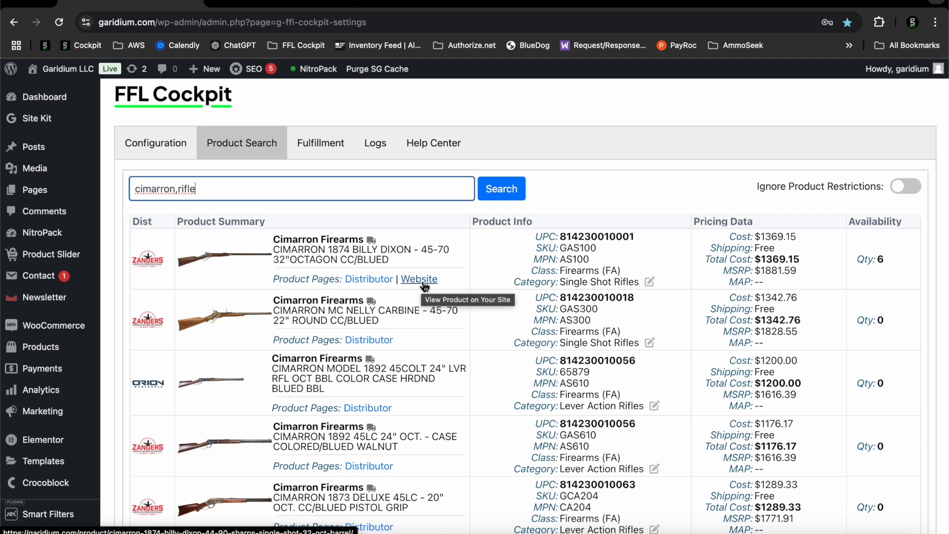
scroll(424, 287, "down", 6)
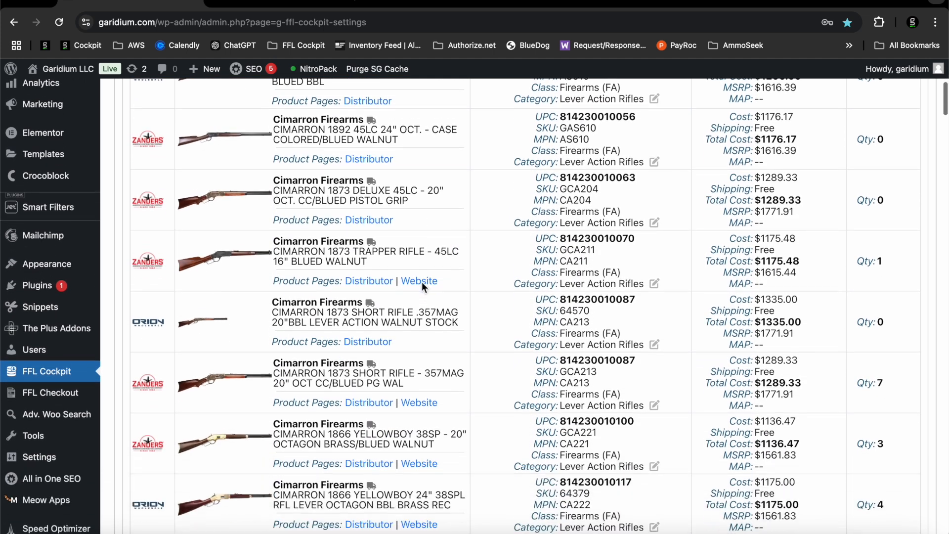
scroll(422, 281, "up", 2)
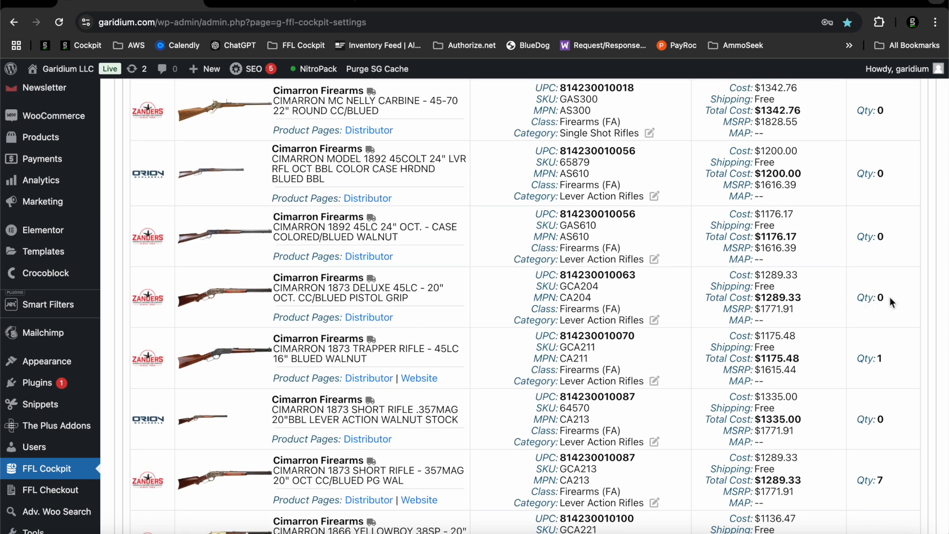
left_click_drag(890, 299, 841, 301)
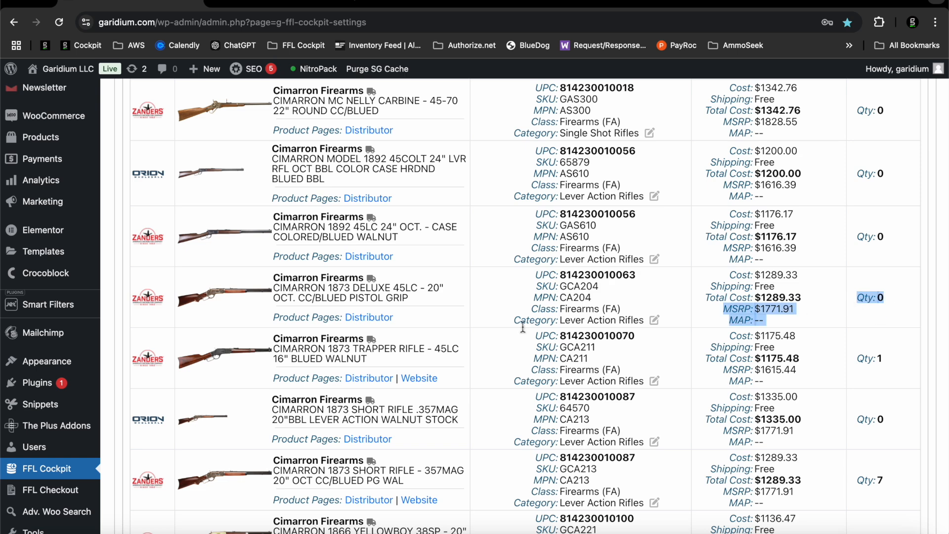
Narrow the product search to "cimarron,rifle,in stock" and check the results for website links
scroll(448, 309, "up", 5)
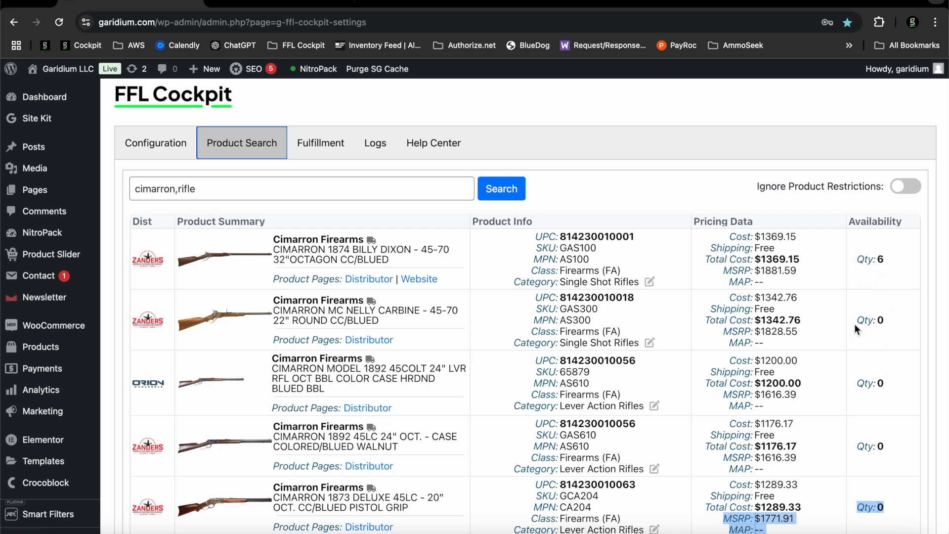
left_click(256, 184)
type(",")
type("in stock")
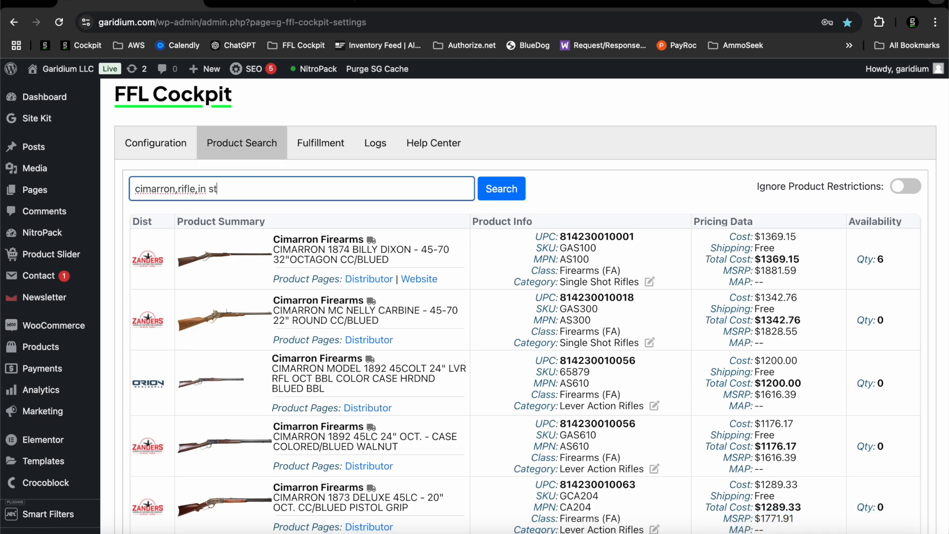
key("Return")
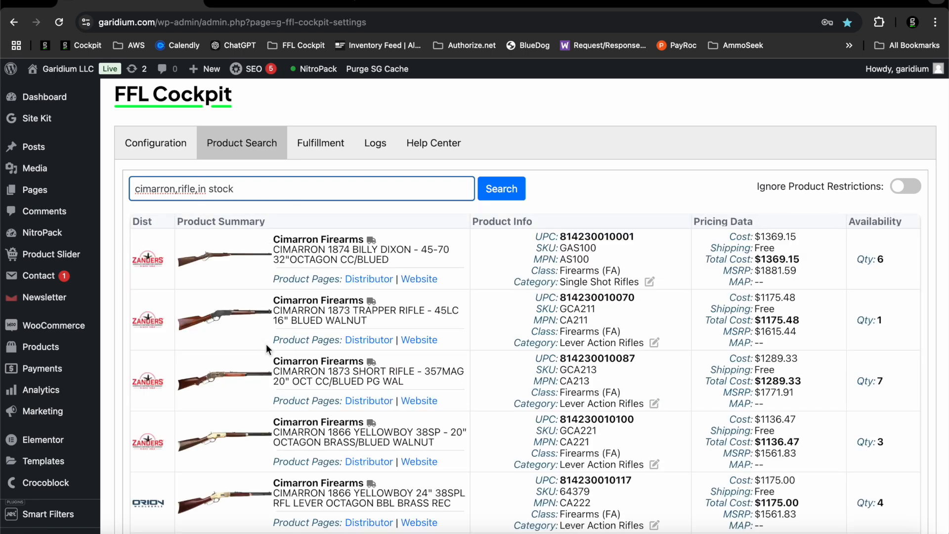
scroll(250, 275, "down", 3)
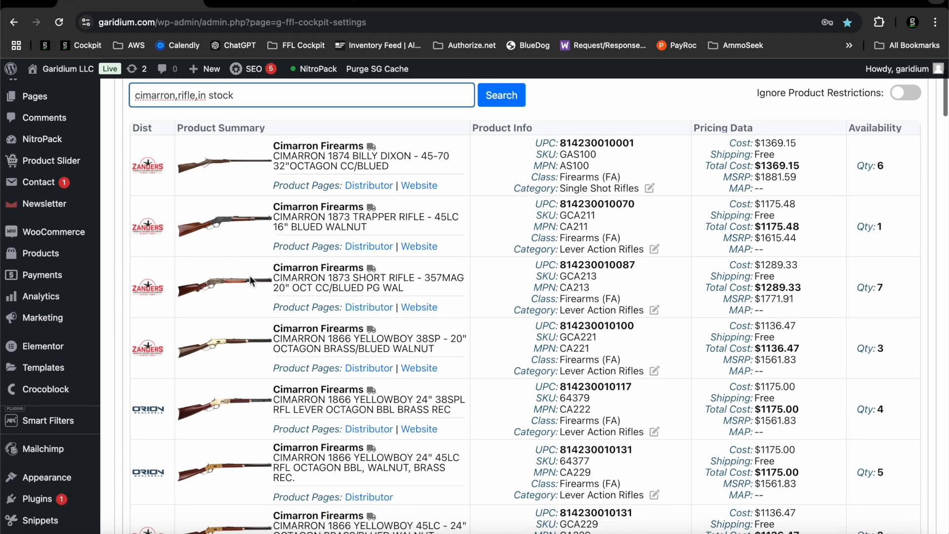
scroll(250, 275, "down", 1)
scroll(251, 275, "up", 4)
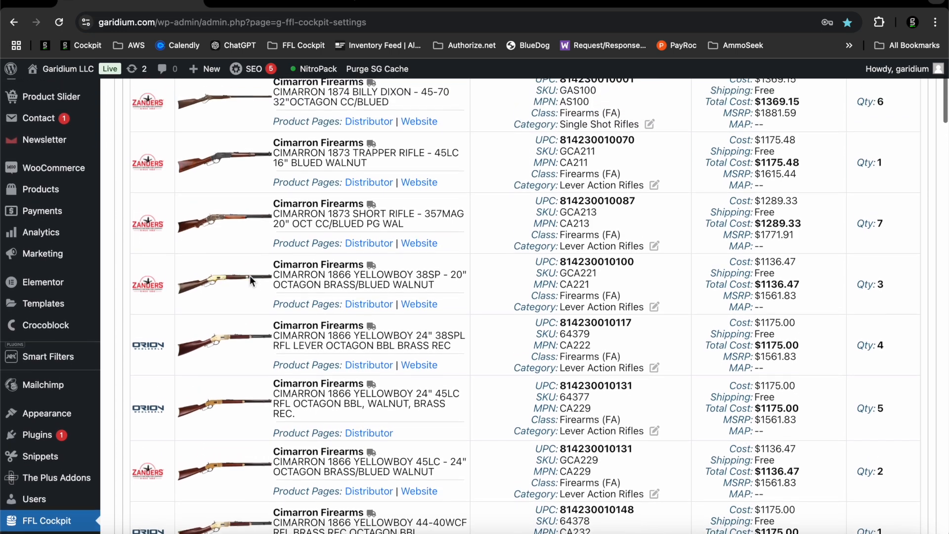
scroll(250, 275, "up", 1)
scroll(250, 275, "down", 2)
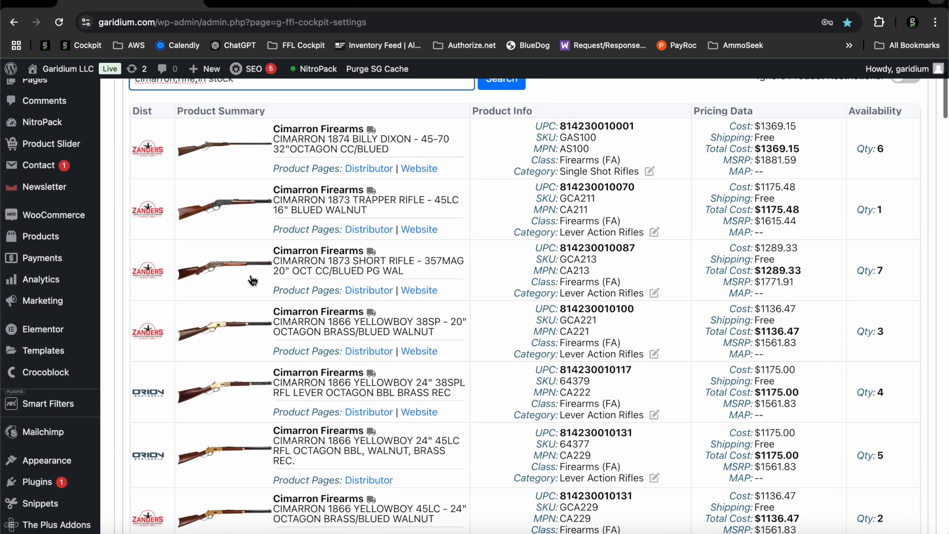
scroll(252, 280, "up", 2)
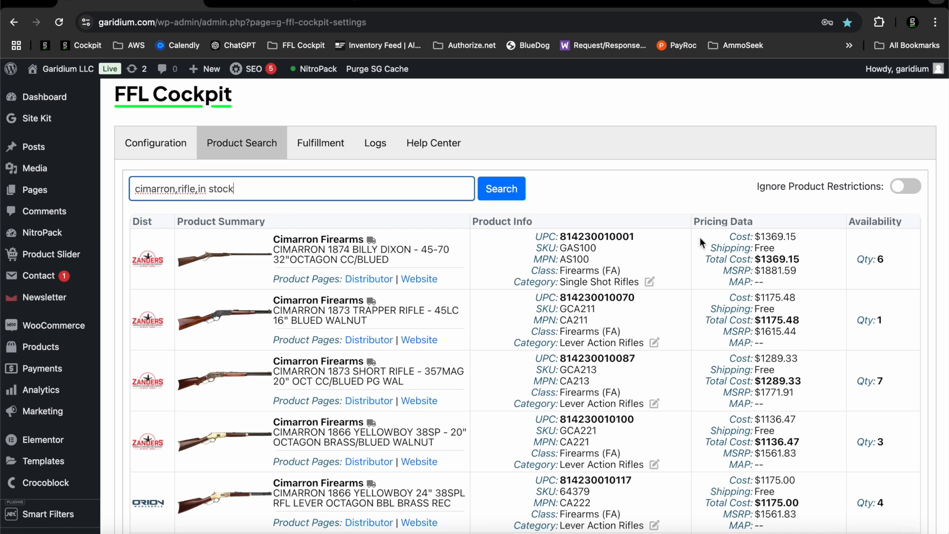
Turn on Ignore Product Restrictions for the product search
left_click_drag(757, 191, 850, 191)
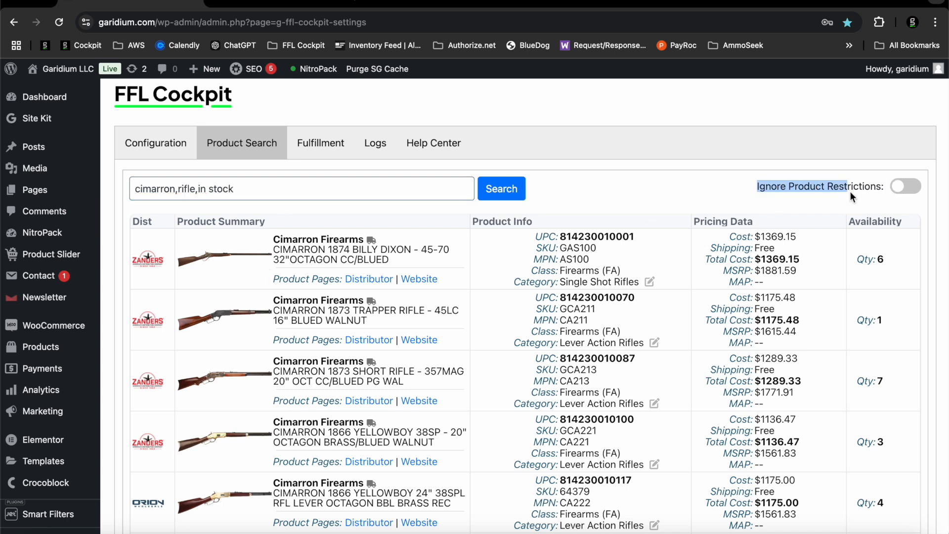
left_click(901, 187)
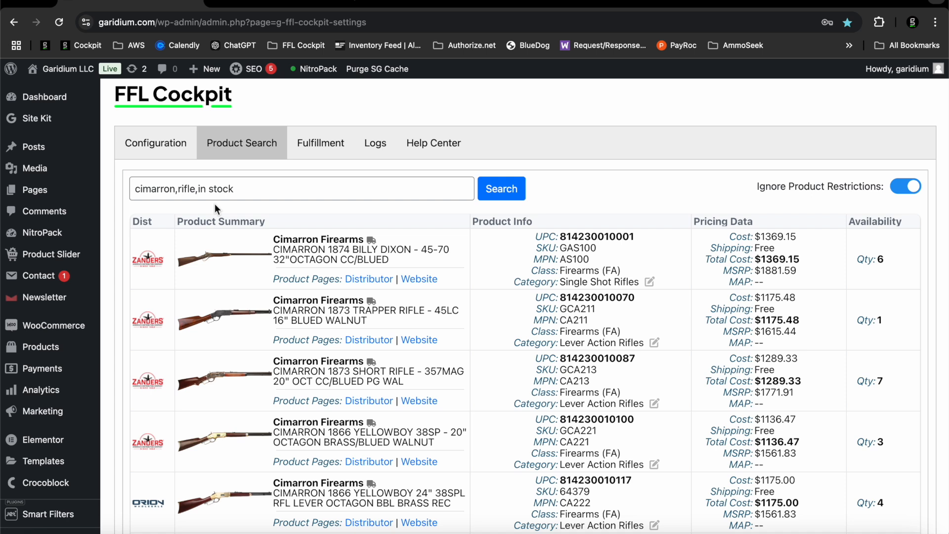
Review the global product restrictions with their class, category, cost and quantity settings, and open the Help Center information
left_click(144, 139)
left_click(256, 188)
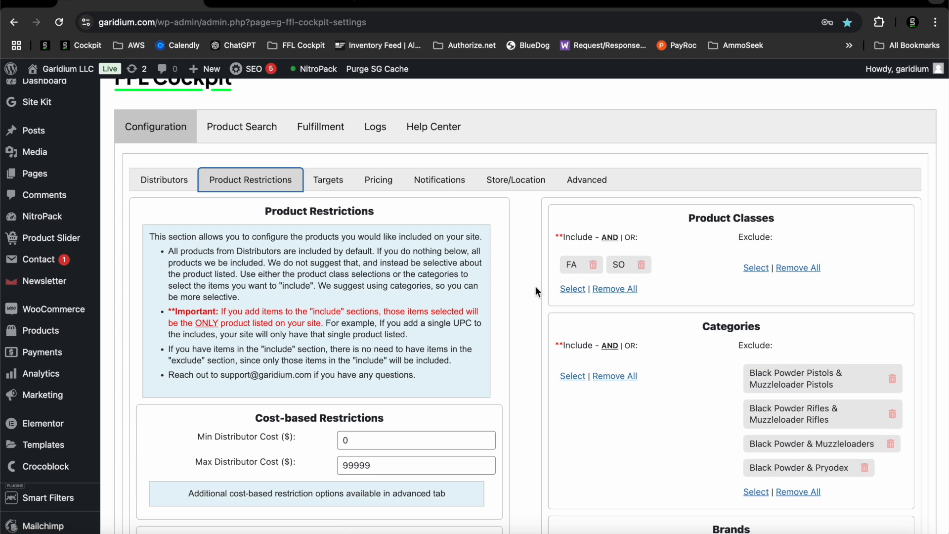
scroll(535, 292, "down", 3)
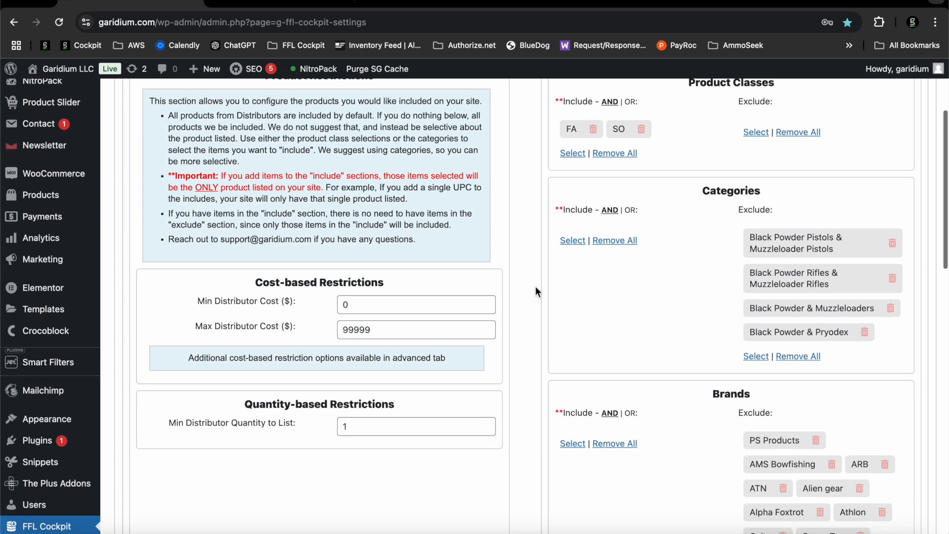
scroll(535, 291, "up", 2)
scroll(535, 290, "up", 2)
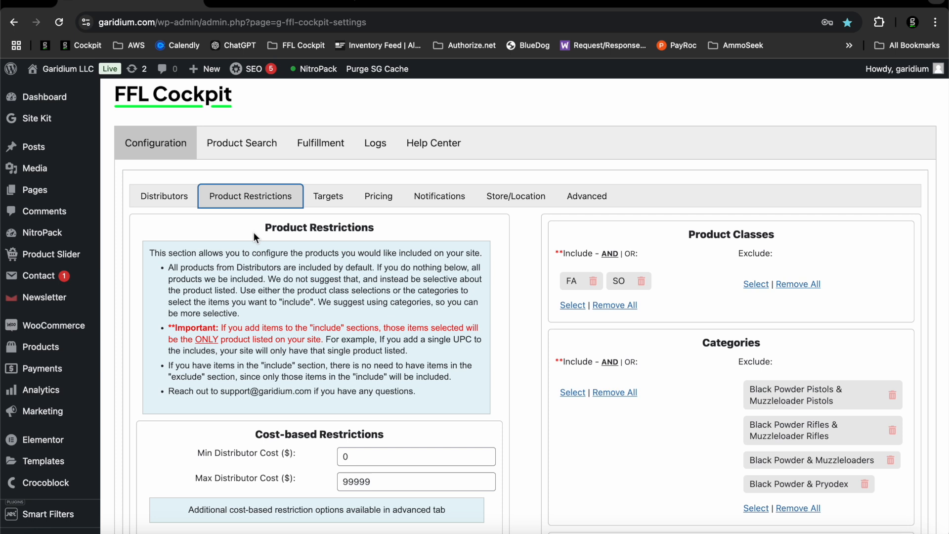
left_click(432, 143)
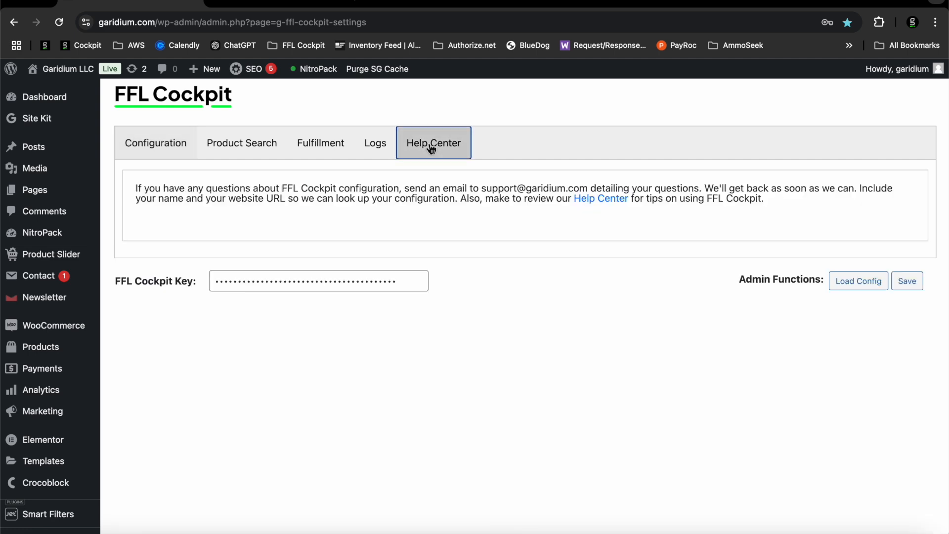